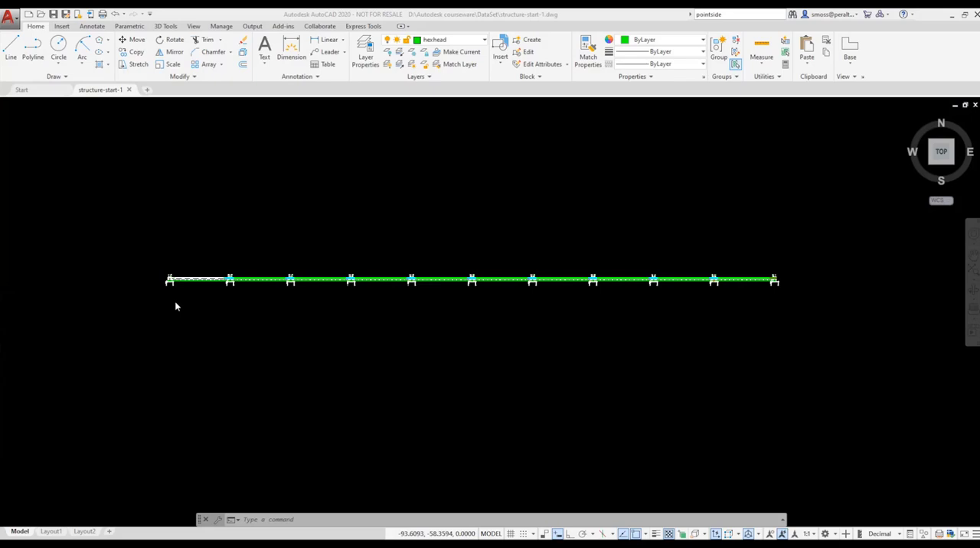
Step: Start a new block definition named "hex bolt and washer" for the green hex bolt near the beam's first support
scroll(203, 282, "up", 5)
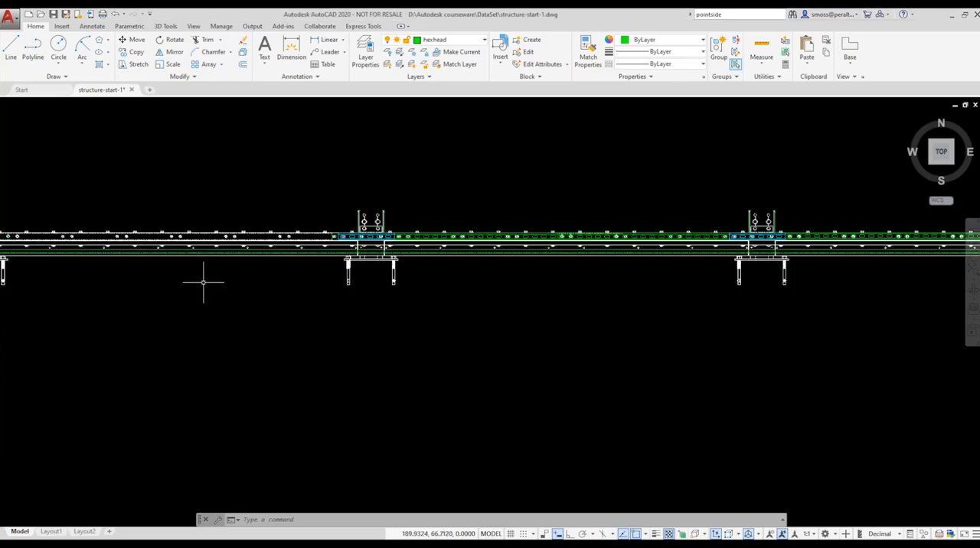
mouse_move(202, 282)
middle_mouse_down()
mouse_move(339, 330)
mouse_move(411, 337)
middle_mouse_up()
scroll(215, 317, "up", 2)
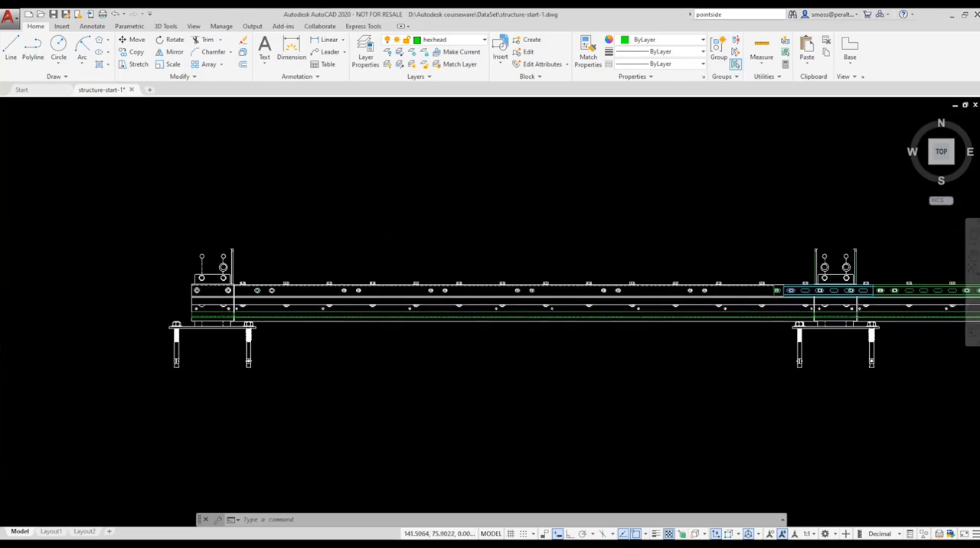
scroll(214, 318, "up", 6)
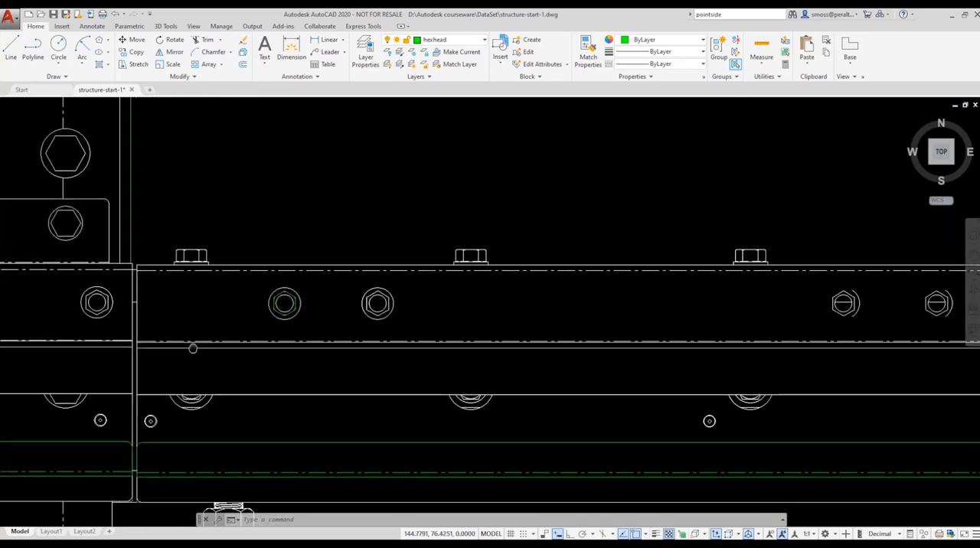
scroll(217, 319, "up", 2)
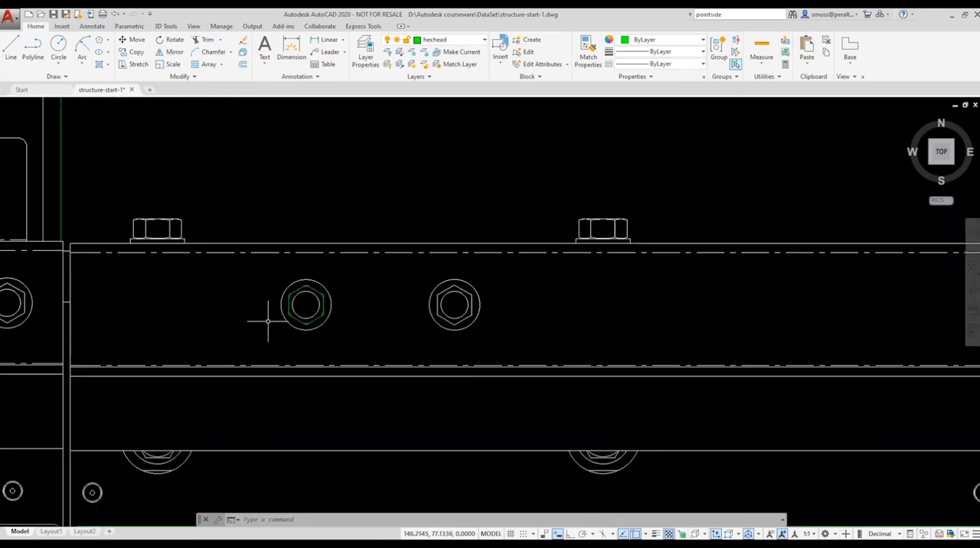
scroll(268, 321, "up", 2)
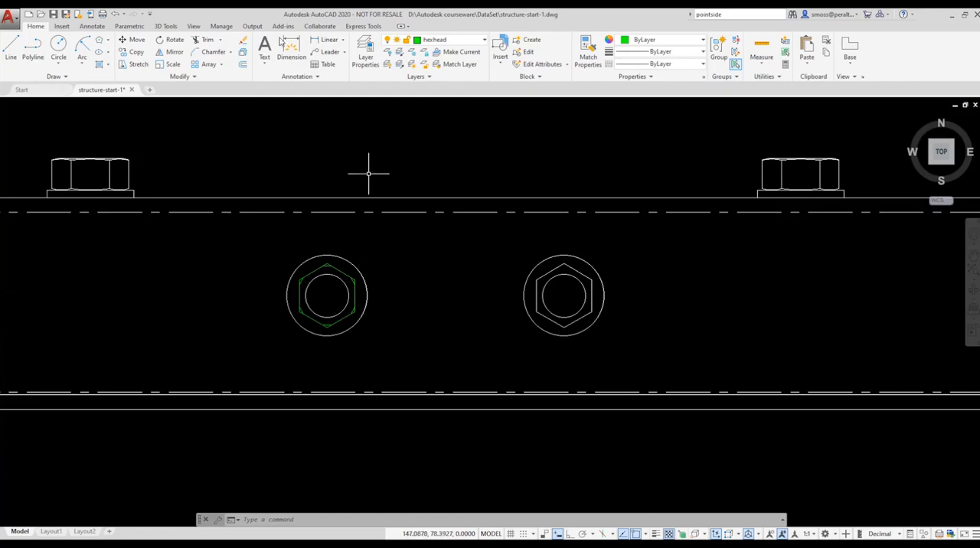
left_click(61, 26)
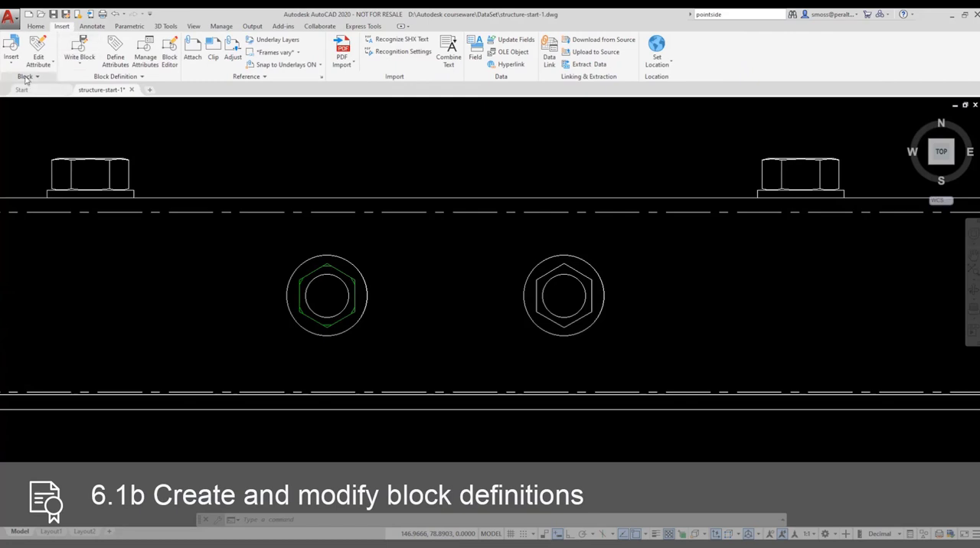
left_click(81, 68)
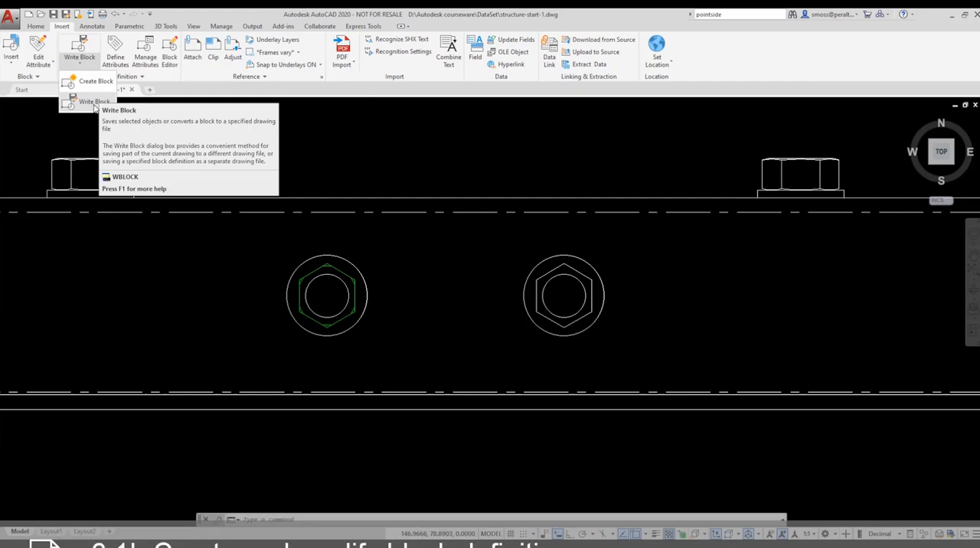
left_click(90, 85)
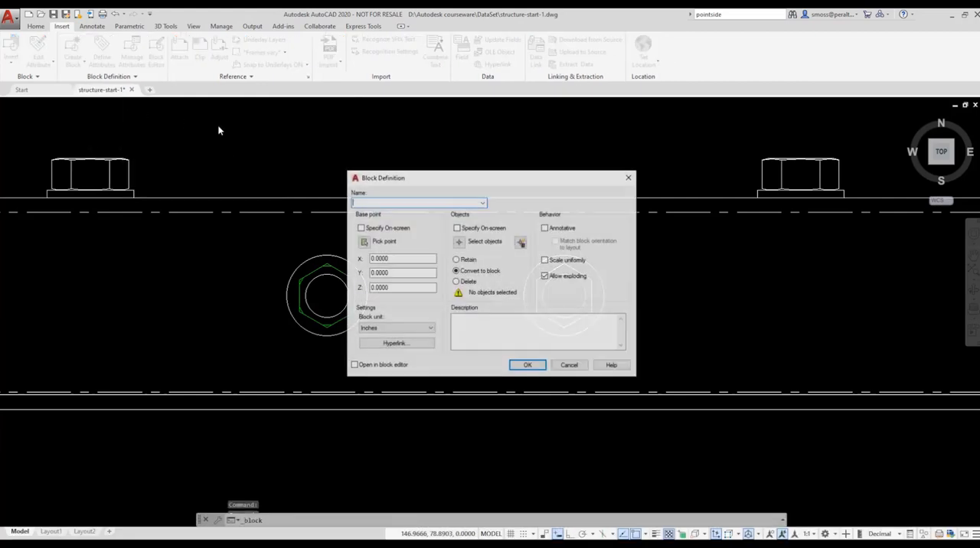
type("he")
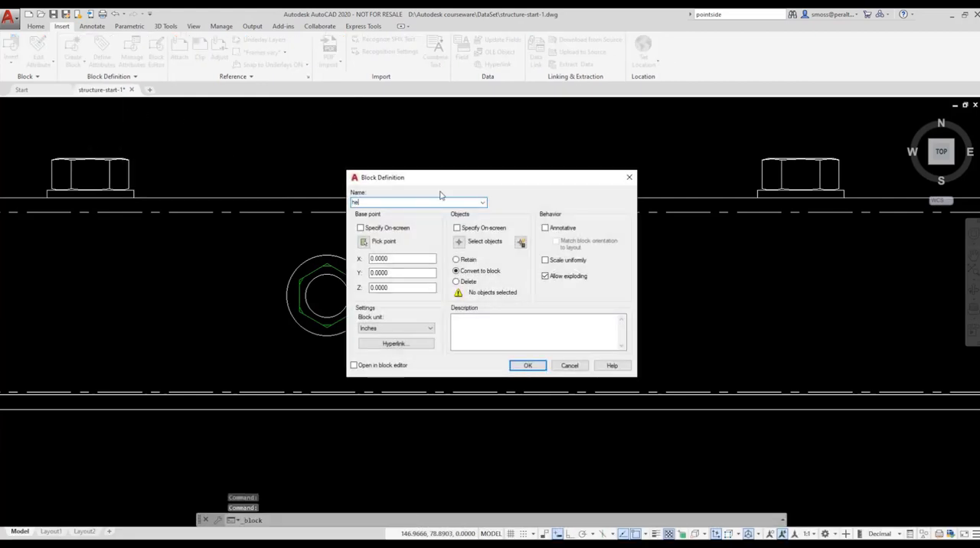
type("x bolt and")
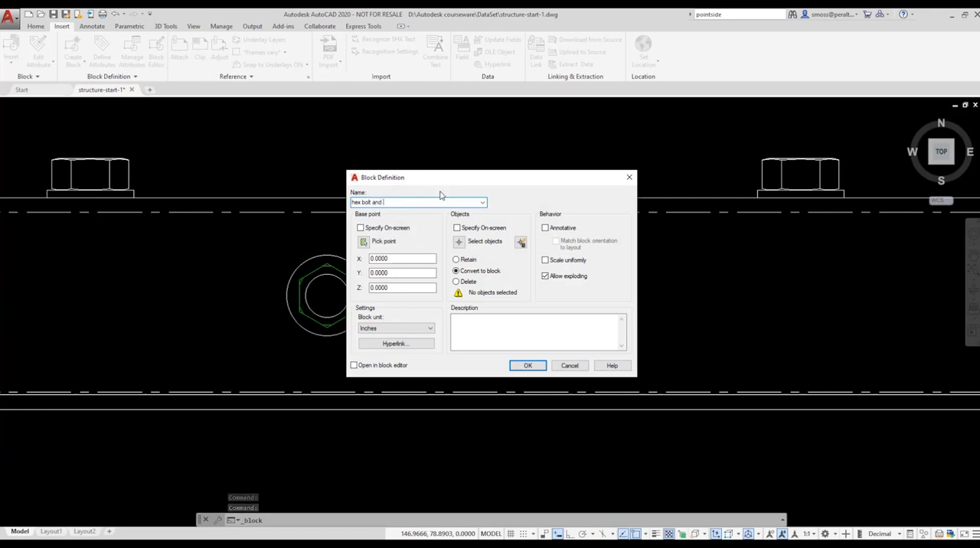
type(" washer")
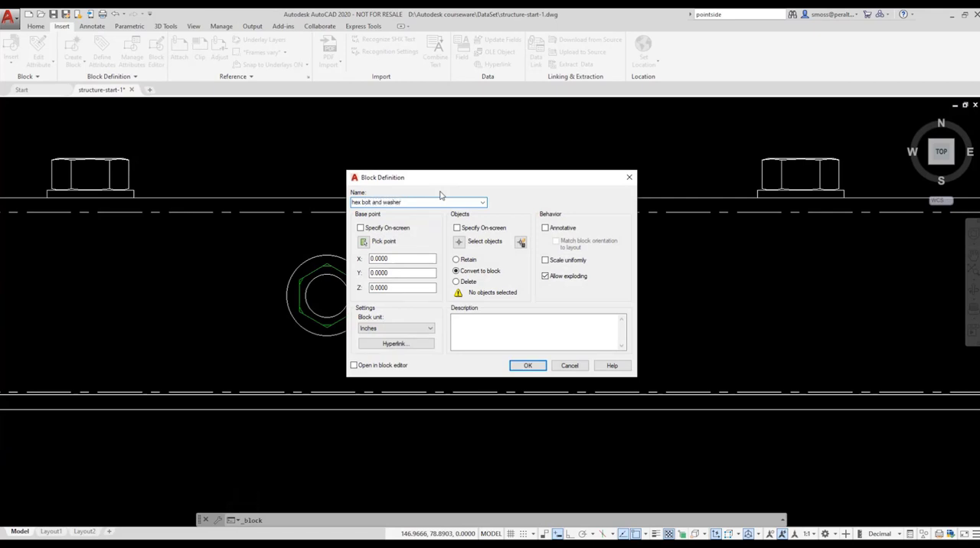
Step: Set the block's base point at the center of the green hex bolt's circles
left_click(364, 242)
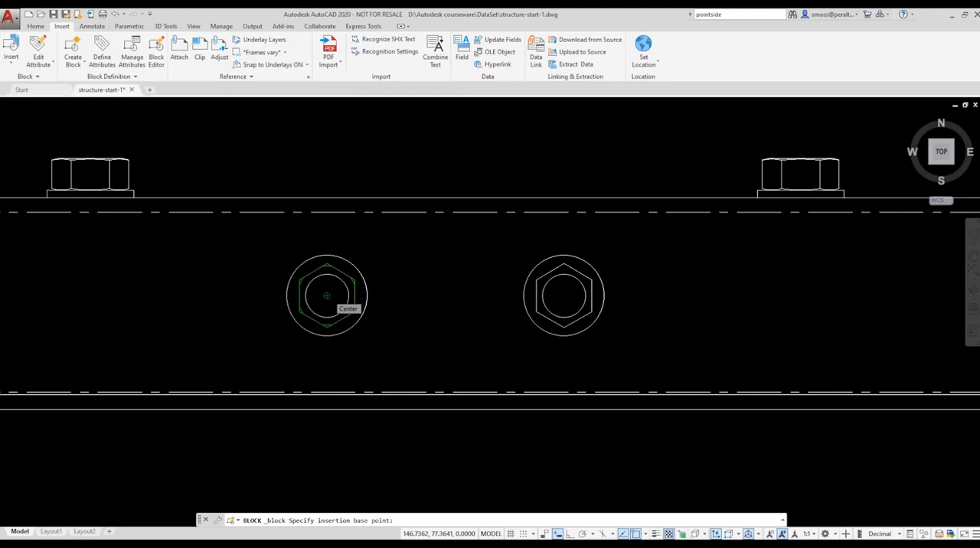
left_click(327, 294)
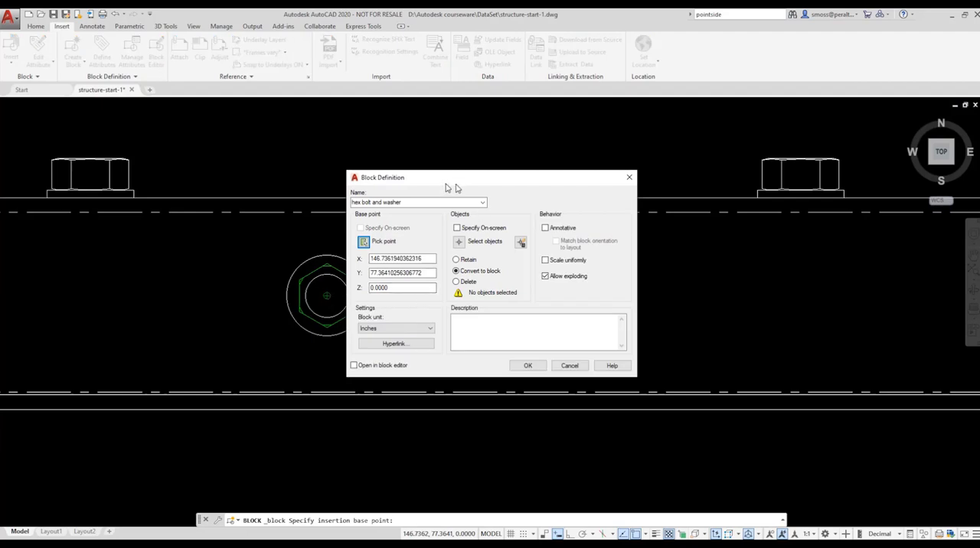
left_click_drag(444, 184, 498, 185)
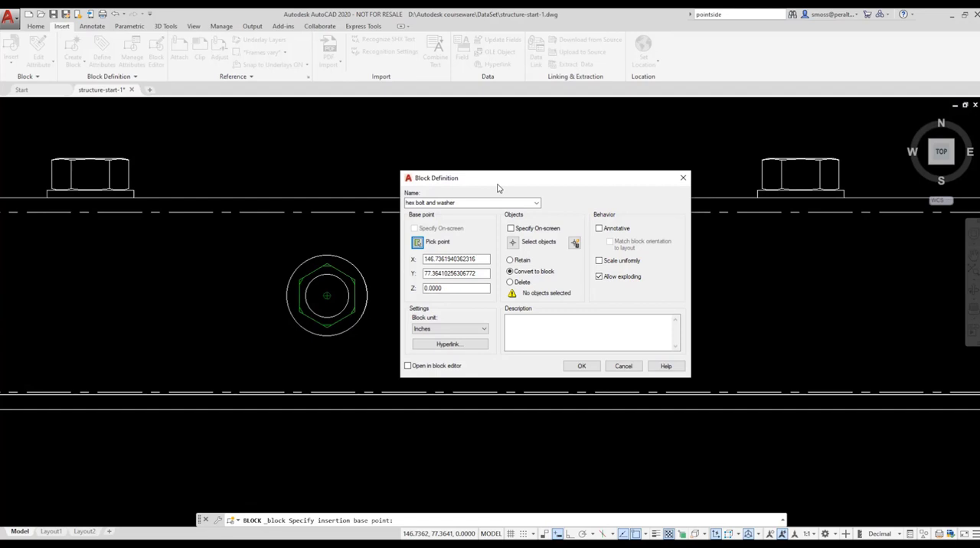
Step: Select the hexagon, outer washer circle and six corner lines as the block's objects, leaving out the inner circle, and create the block
left_click(514, 242)
left_click(313, 271)
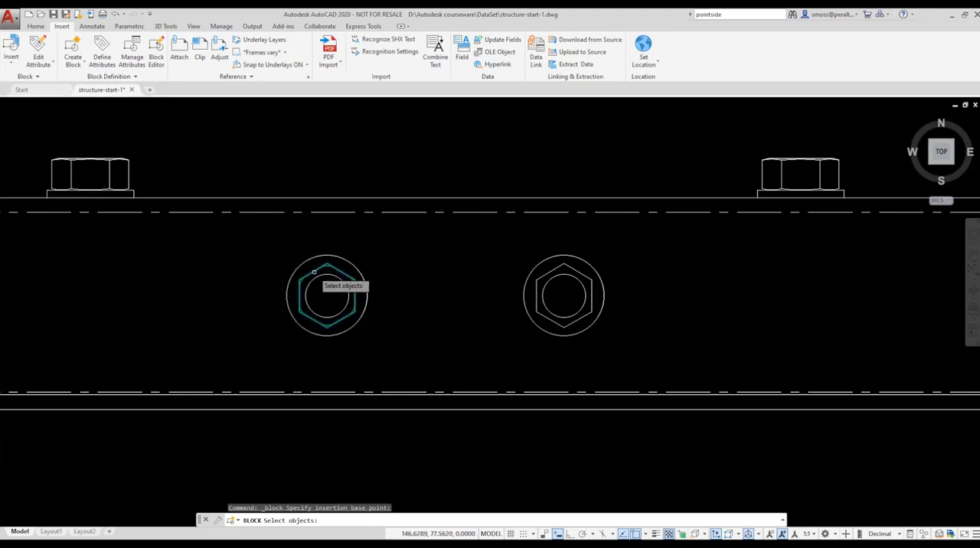
left_click(294, 275)
scroll(306, 280, "up", 6)
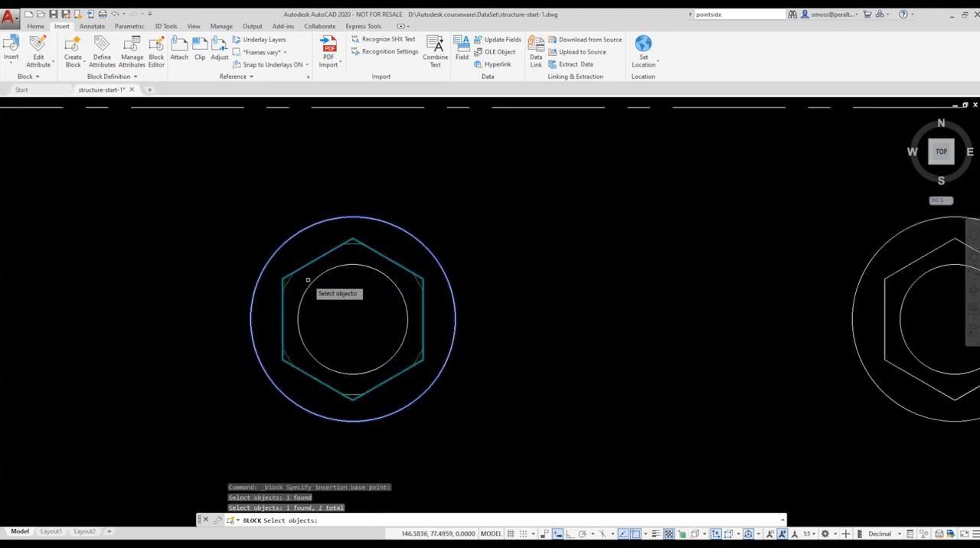
left_click(274, 283)
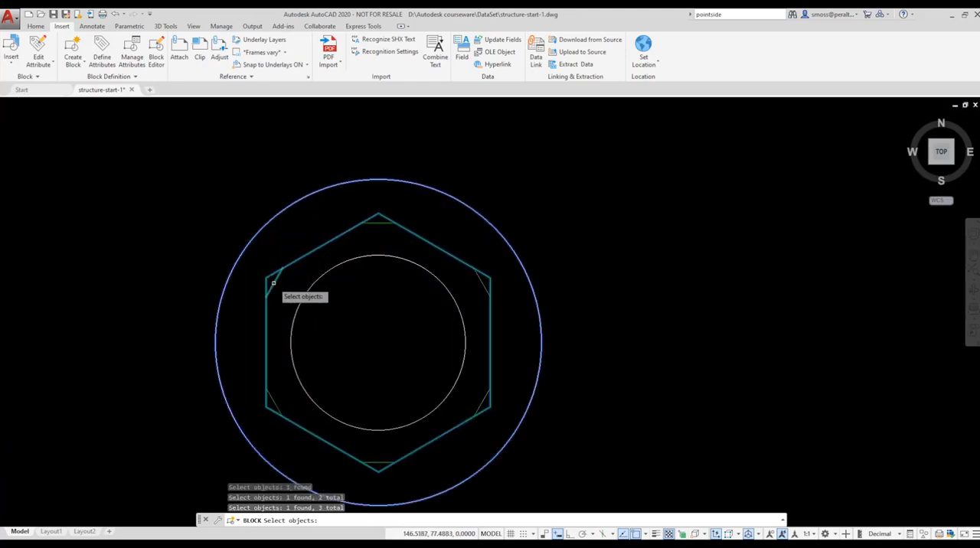
left_click(376, 222)
left_click(493, 284)
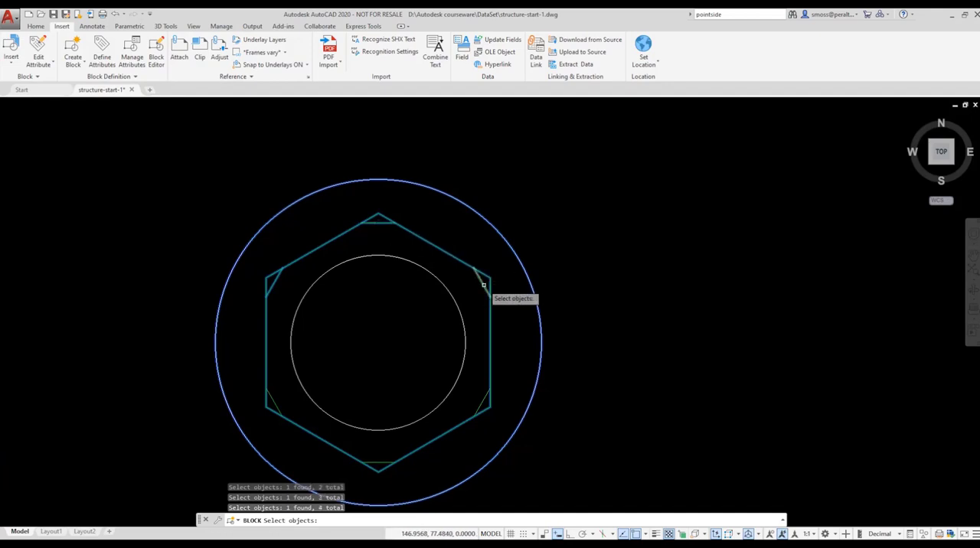
left_click(481, 401)
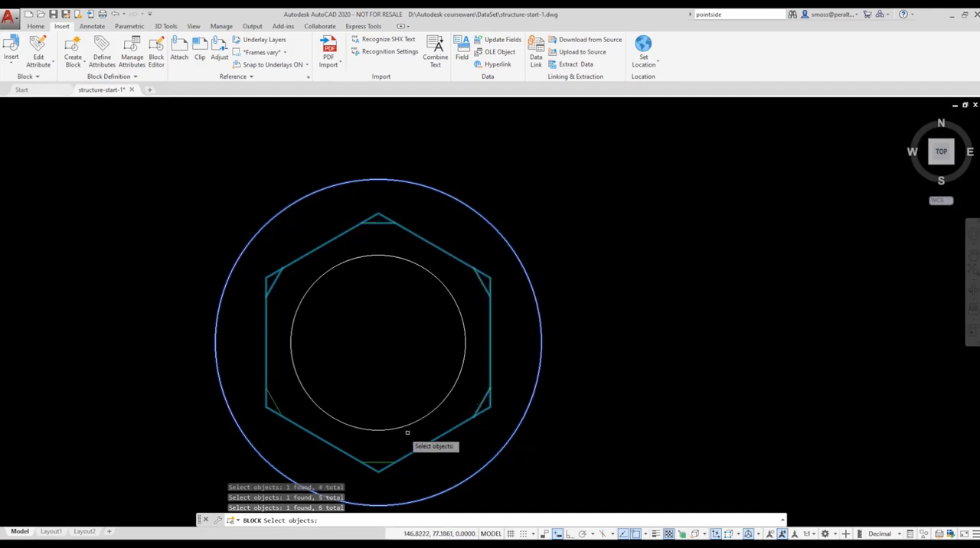
left_click(379, 463)
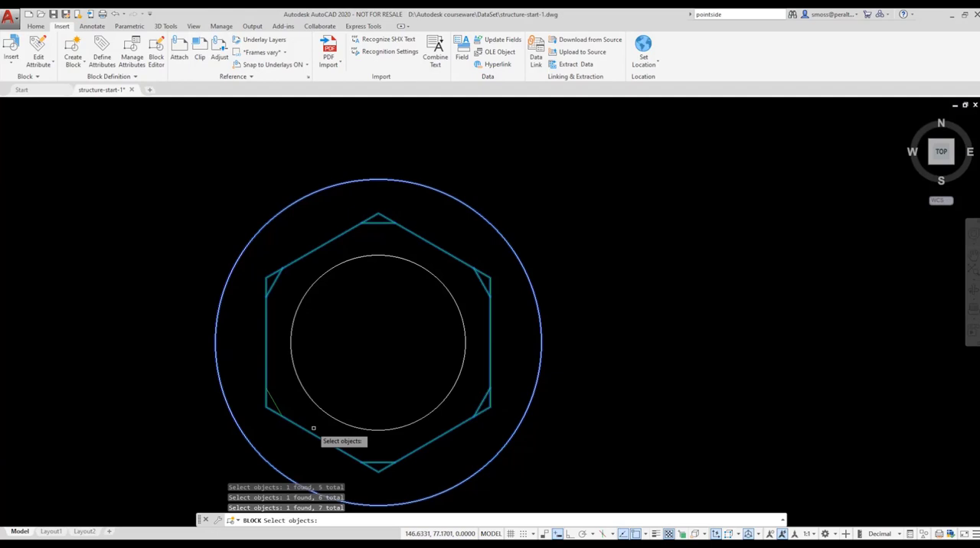
left_click(274, 403)
key("Return")
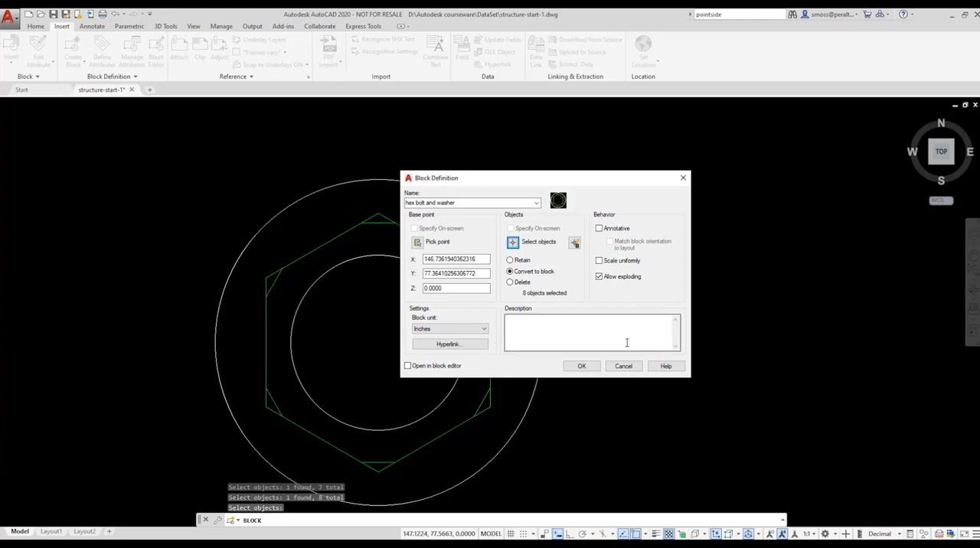
left_click(582, 367)
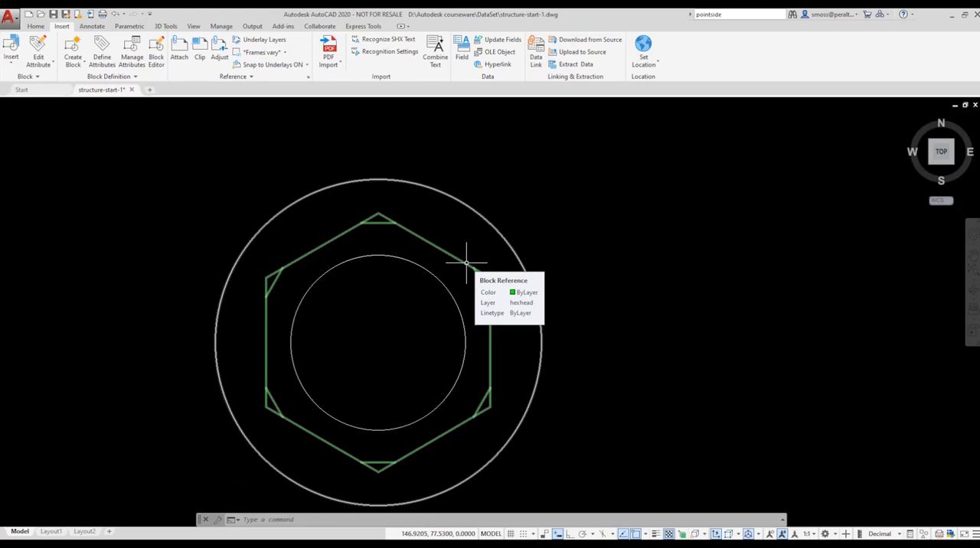
Step: Open the hex bolt and washer block for in-place editing with all nested objects selected automatically
left_click(36, 26)
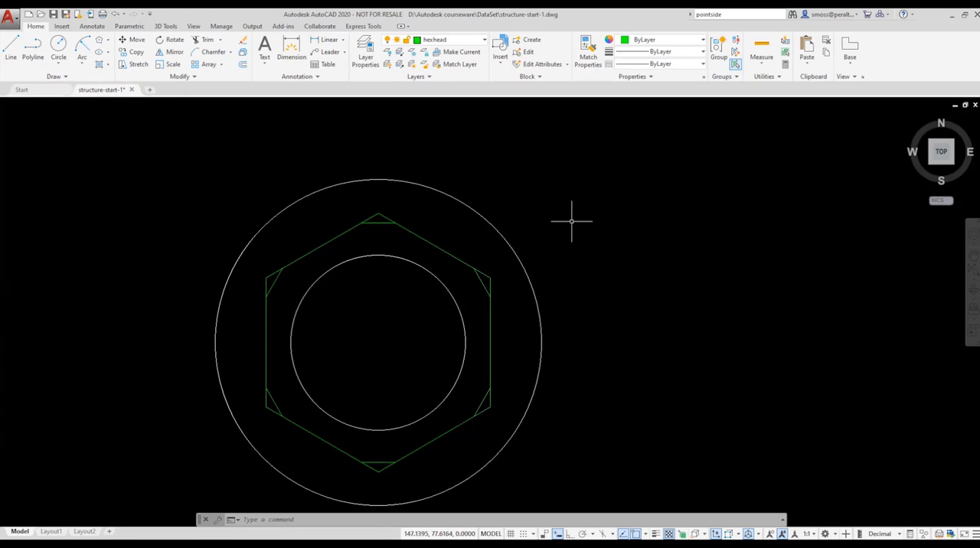
scroll(572, 220, "down", 2)
middle_click_drag(573, 222, 565, 228)
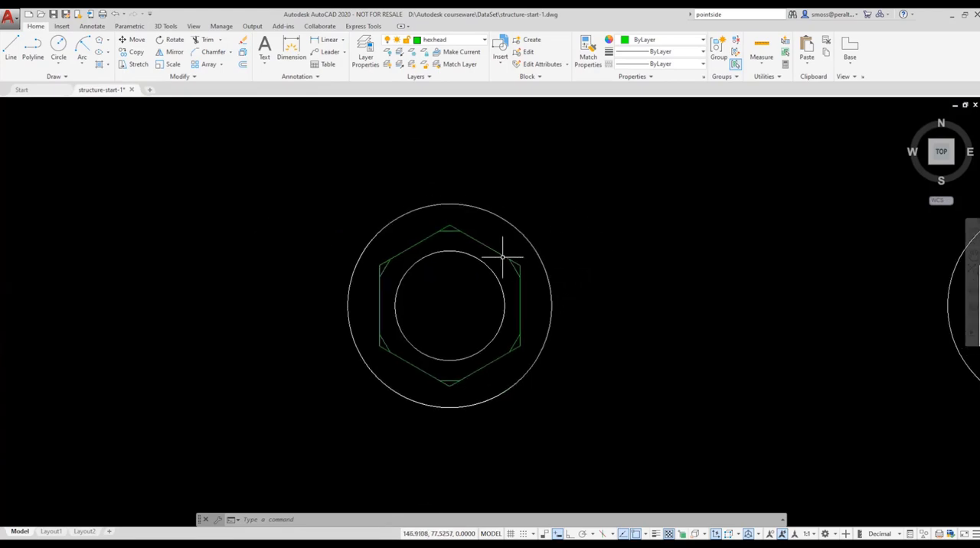
mouse_move(502, 258)
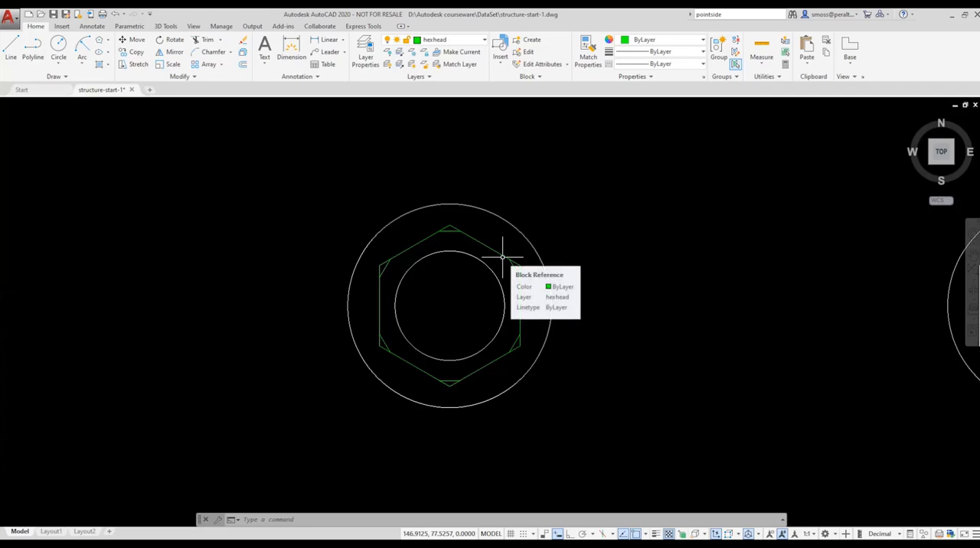
left_click(502, 258)
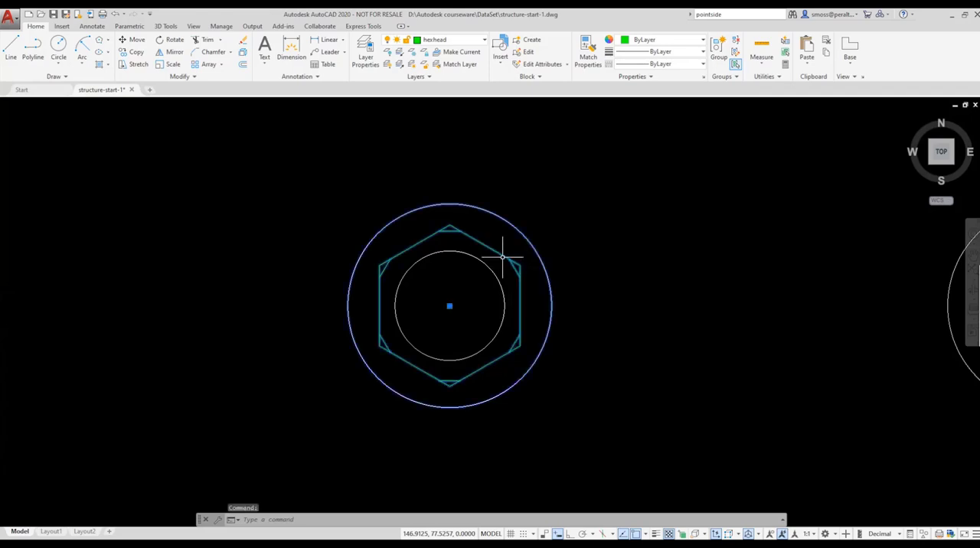
right_click(502, 257)
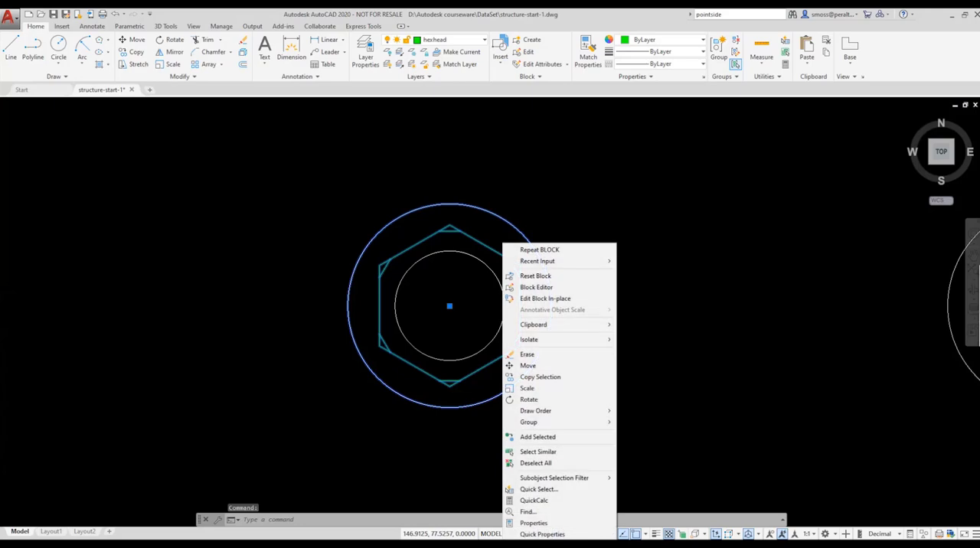
left_click(582, 299)
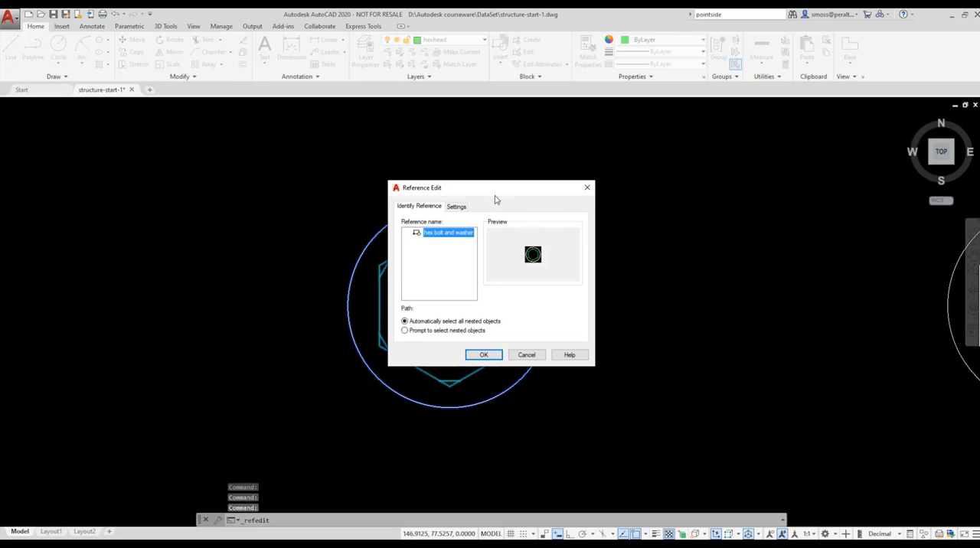
left_click_drag(494, 200, 740, 192)
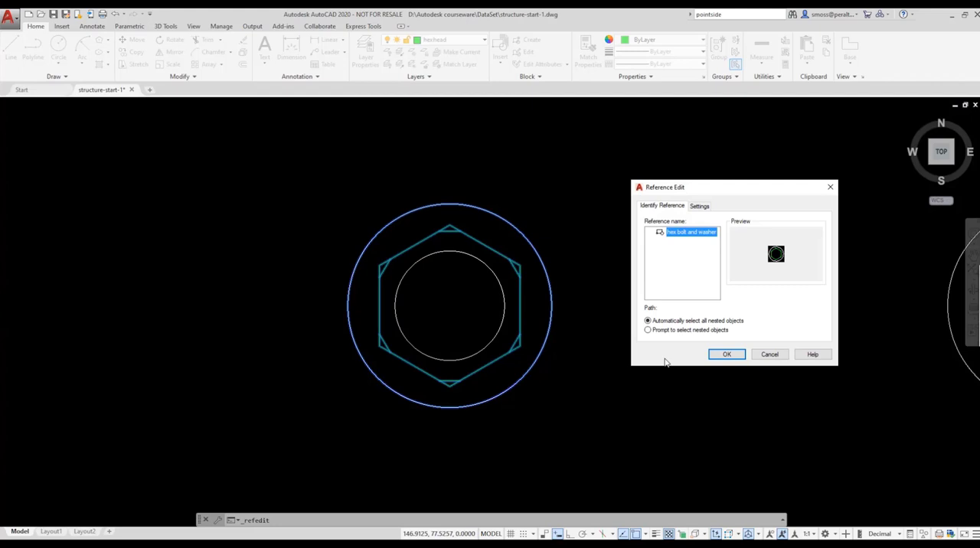
left_click(724, 354)
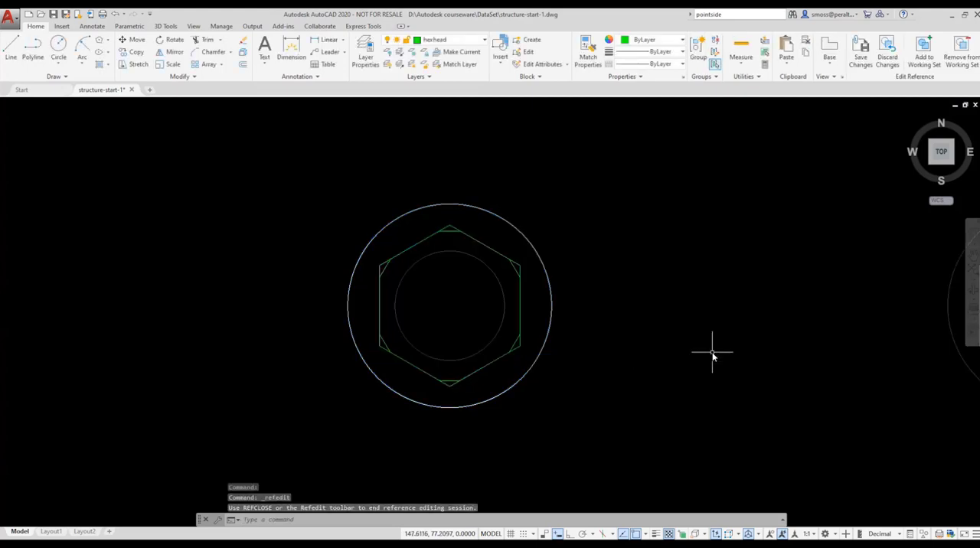
Step: Add the inner circle of the bolt to the block's working set
left_click(923, 51)
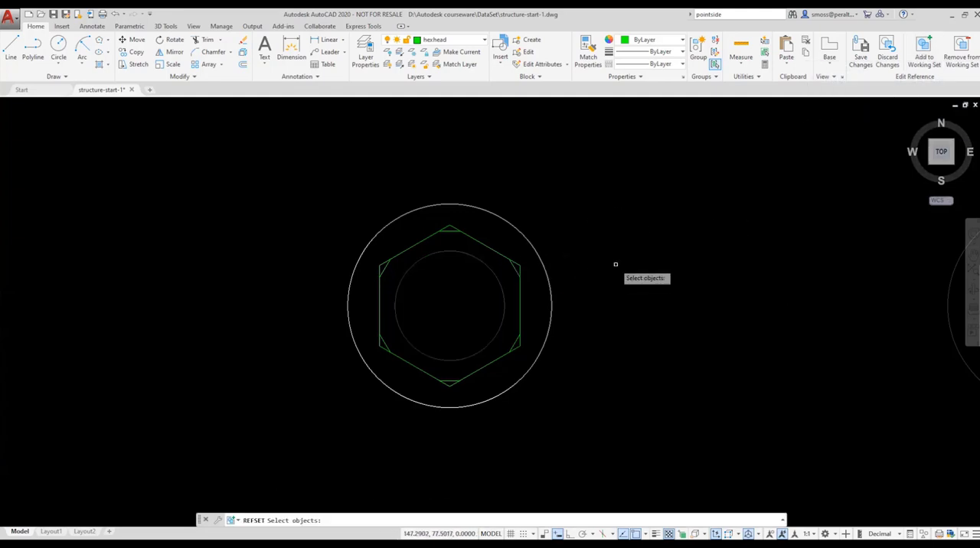
scroll(624, 252, "down", 3)
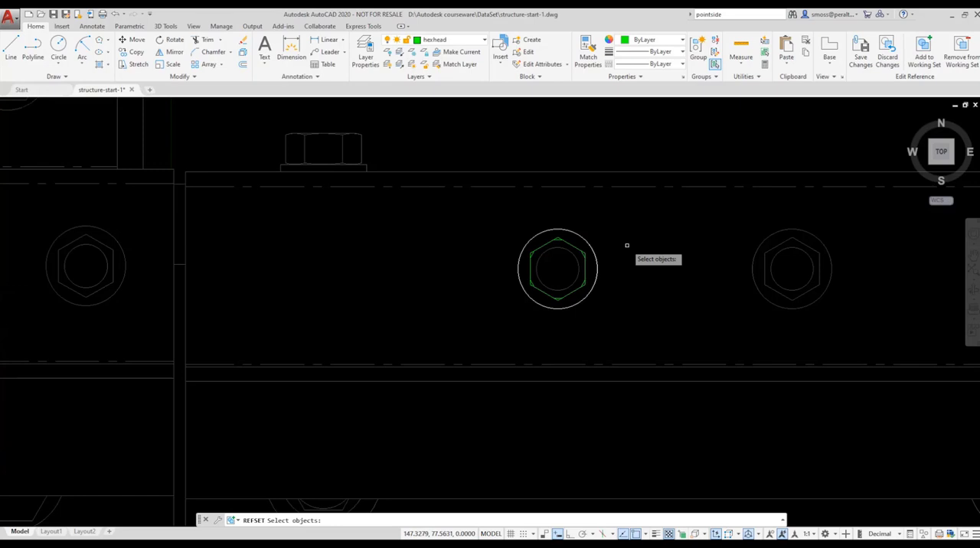
left_click(579, 263)
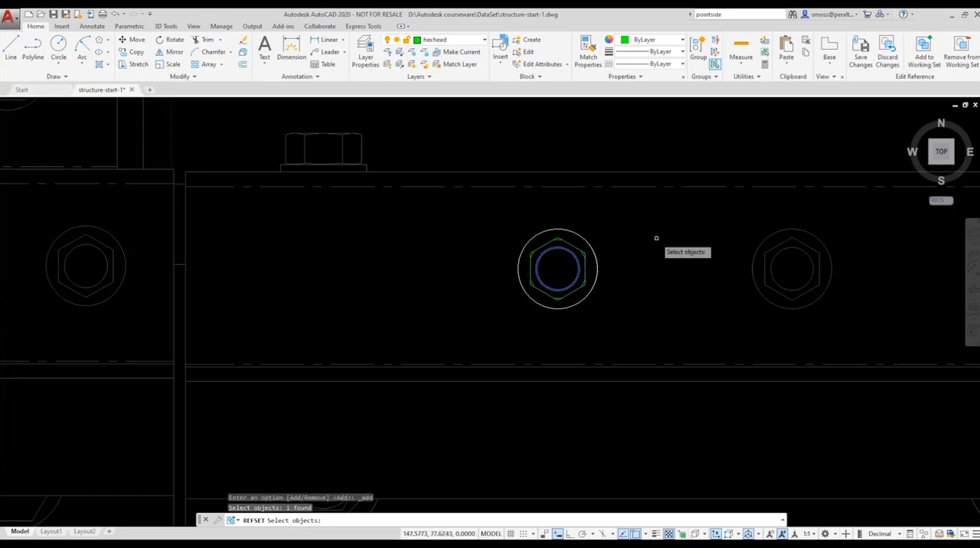
key("Return")
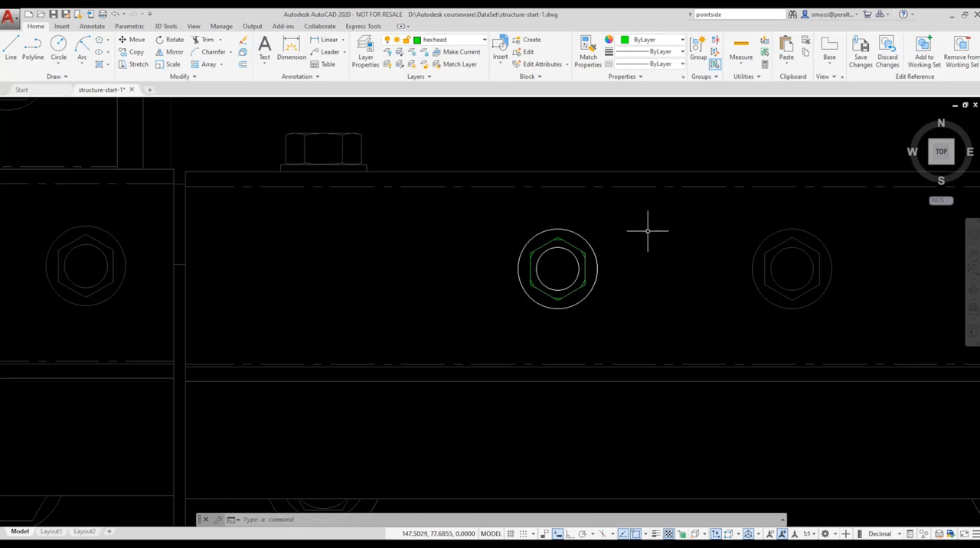
Step: Move the bolt's outer washer circle and inner circle onto the hexhead layer
left_click(587, 233)
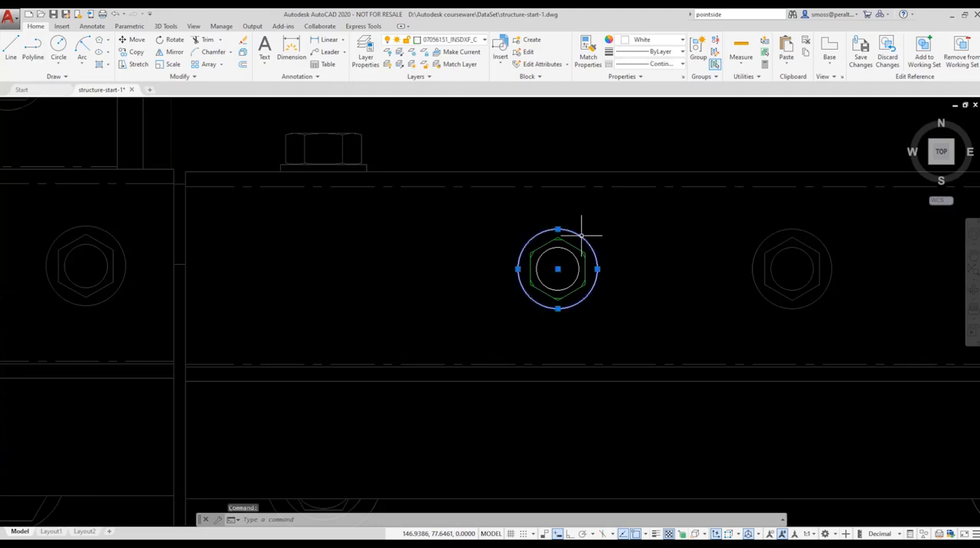
left_click(562, 250)
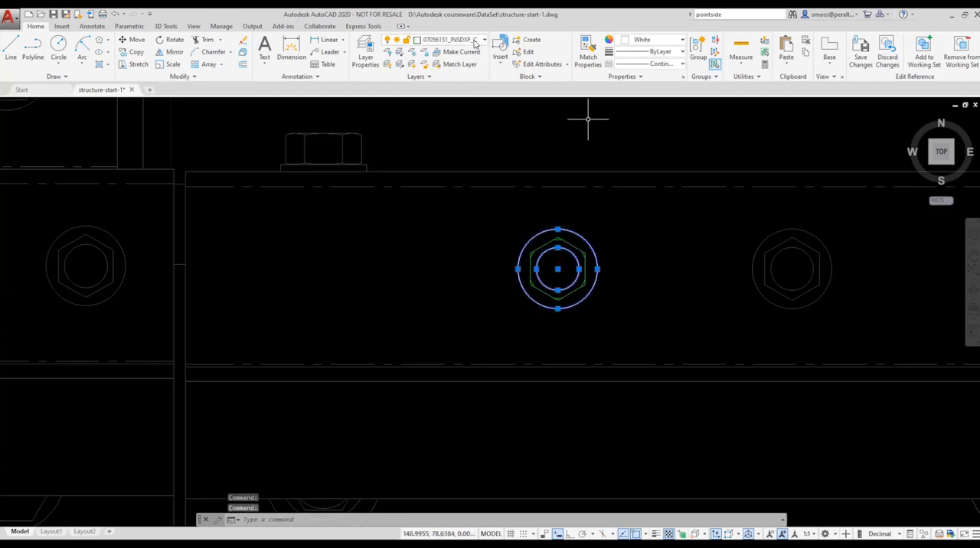
left_click(475, 42)
left_click(434, 78)
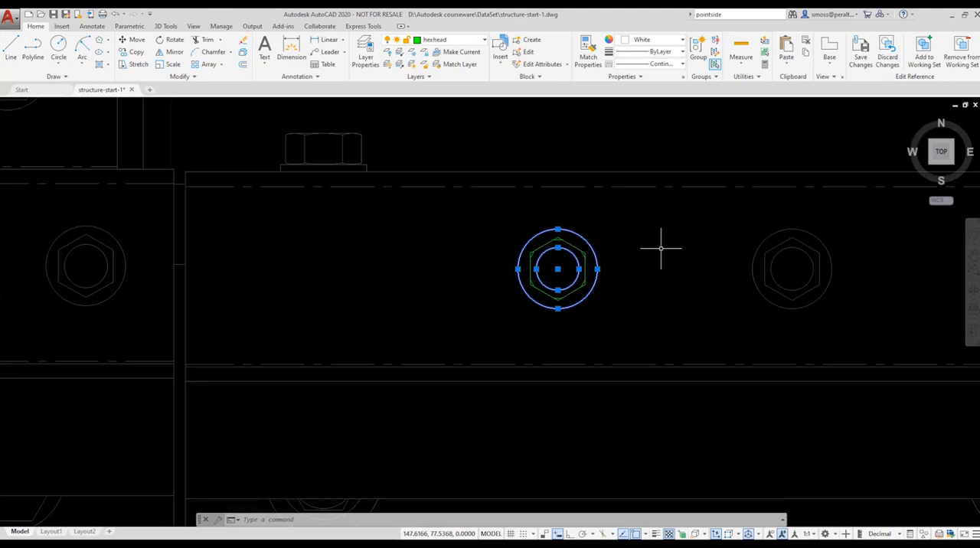
key("Escape")
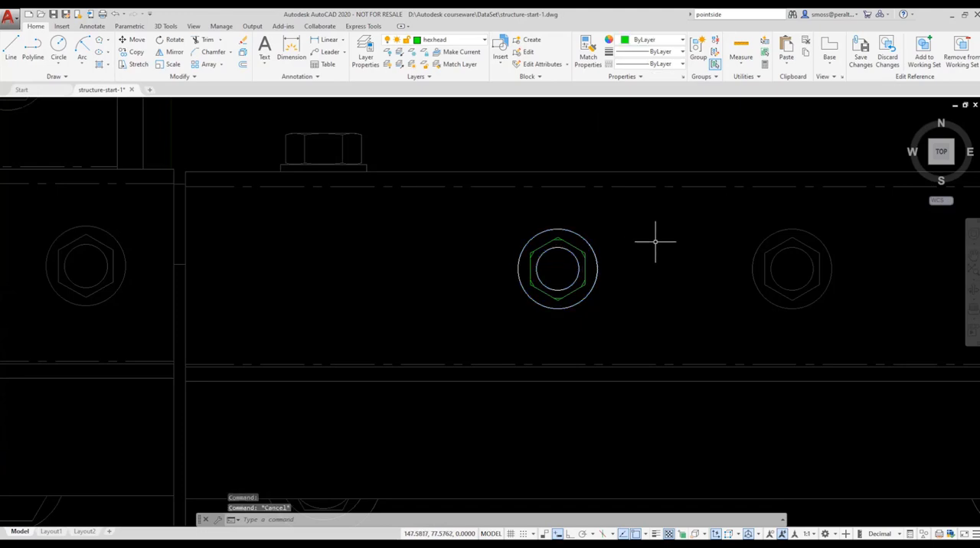
Step: Close the in-place editing session and save the changes back to the block definition
right_click(648, 241)
mouse_move(696, 274)
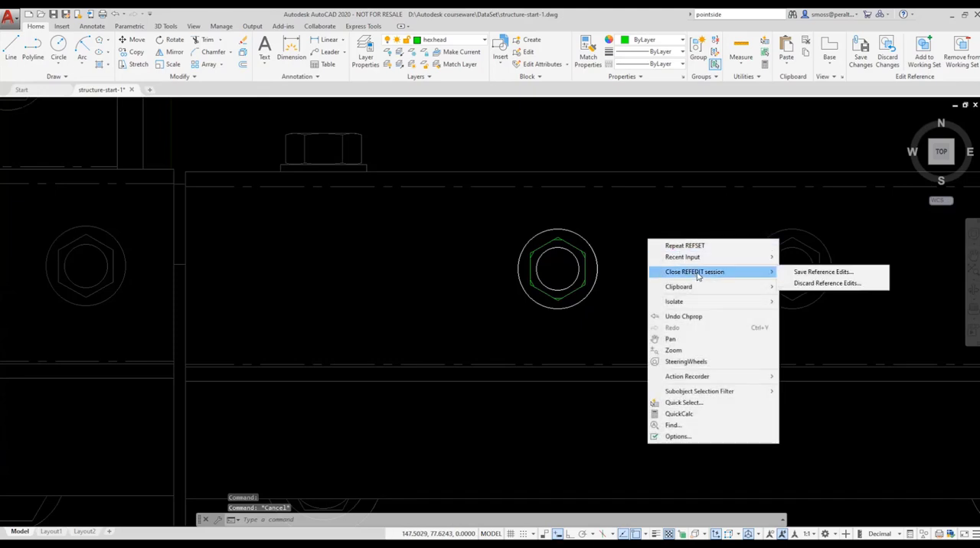
left_click(870, 278)
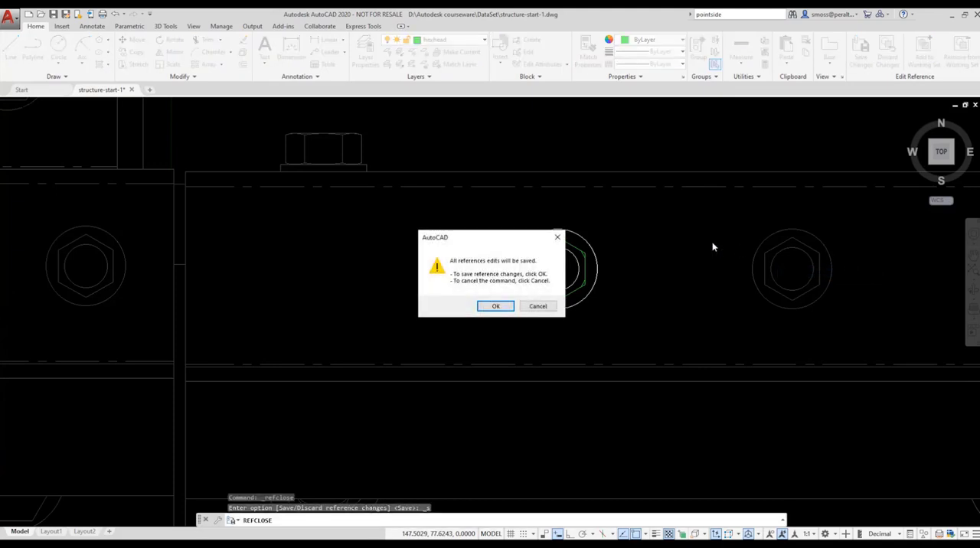
left_click(494, 306)
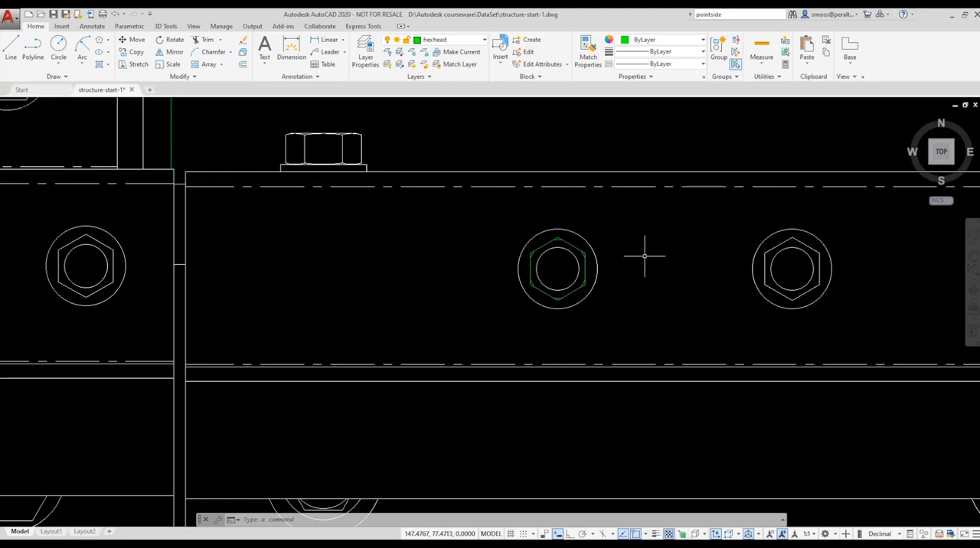
Step: Make the CONSTRUCTION layer current and draw a horizontal construction line through the center of the green hex bolt
left_click(456, 40)
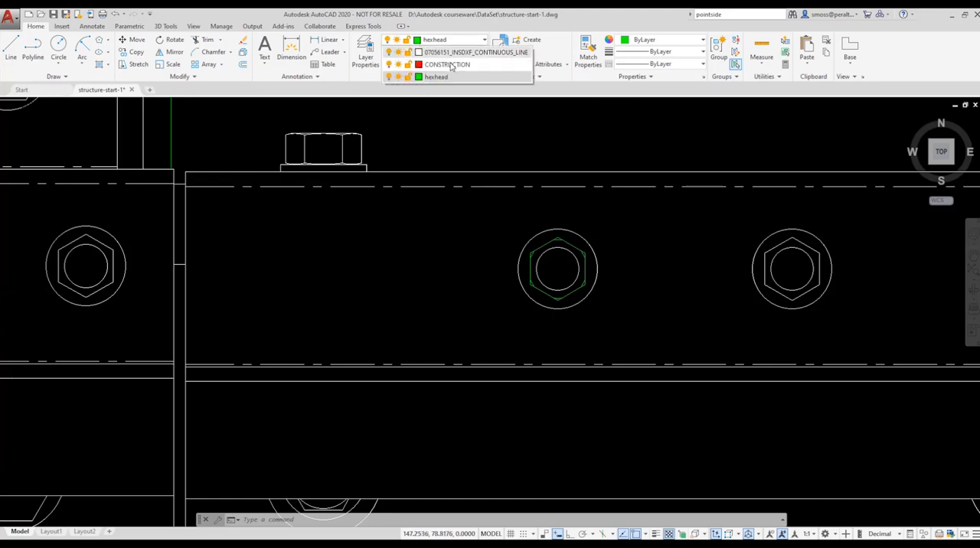
left_click(451, 64)
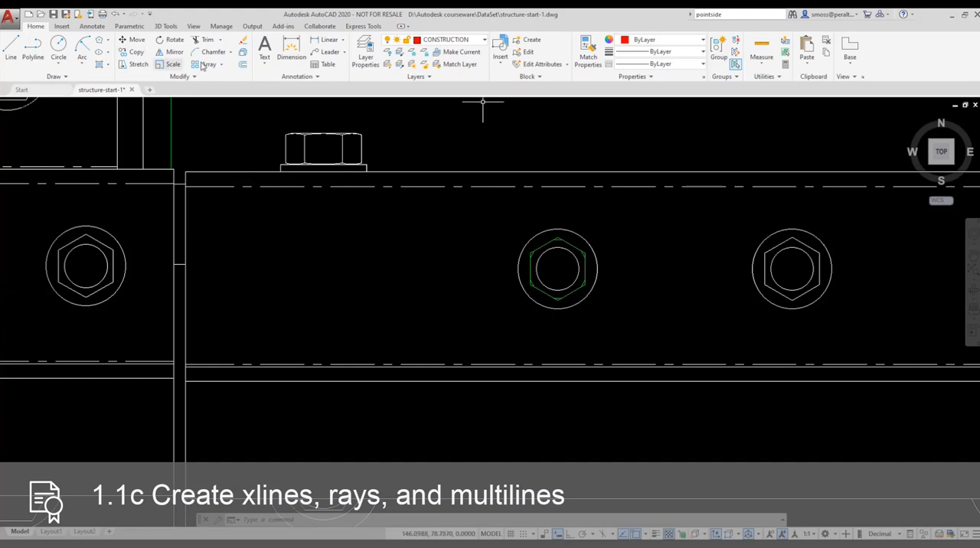
left_click(58, 77)
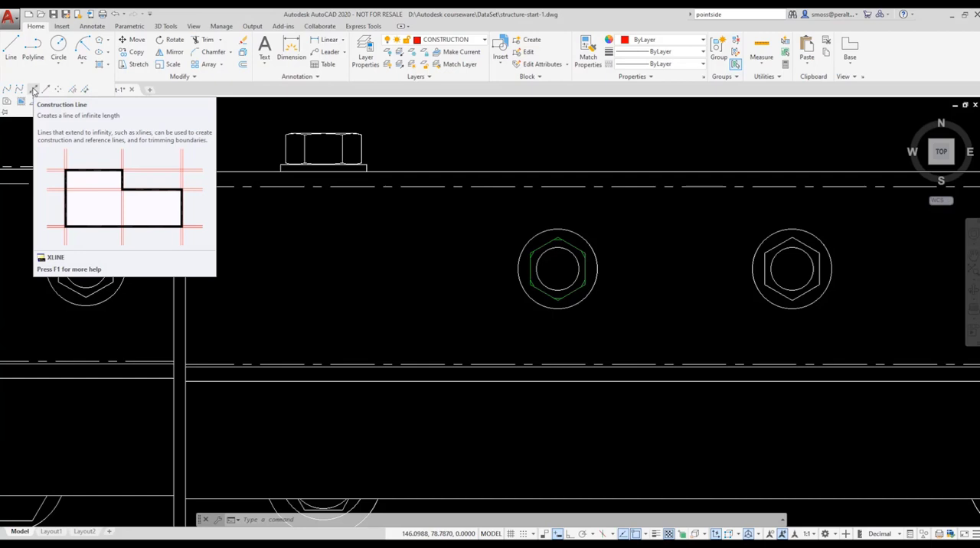
left_click(33, 91)
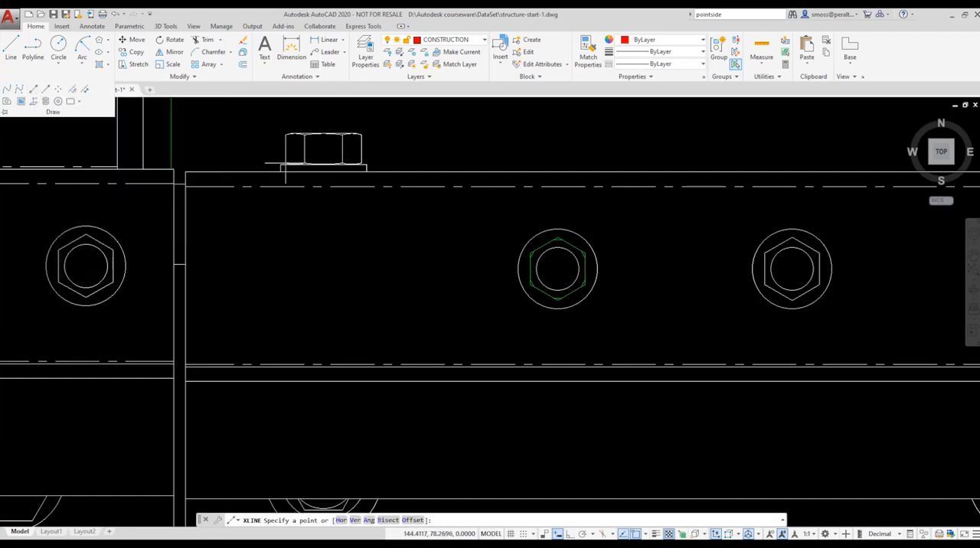
right_click(398, 226)
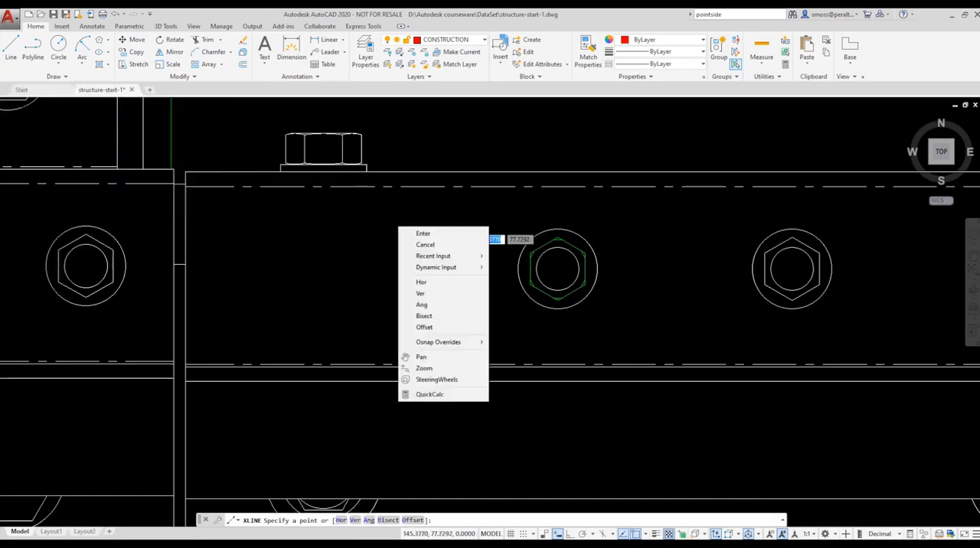
left_click(447, 283)
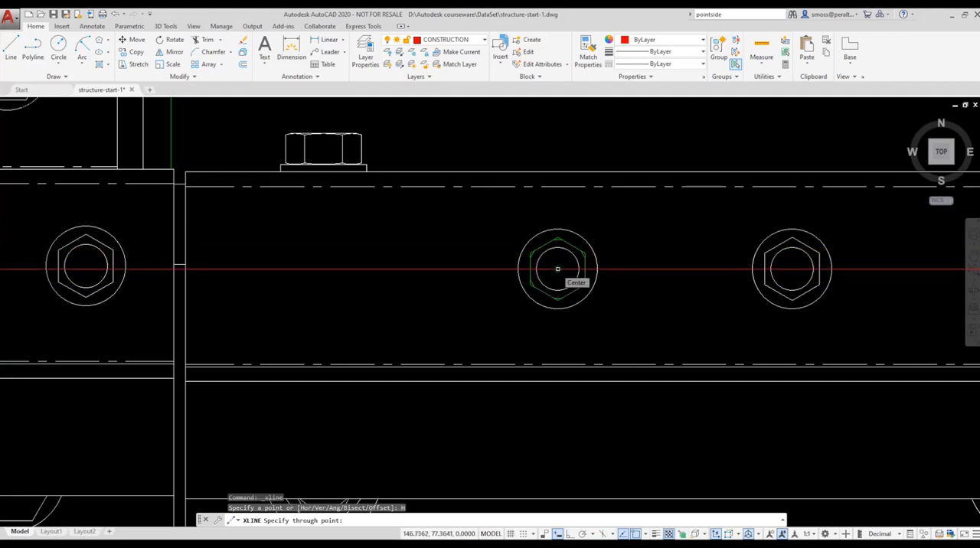
left_click(557, 269)
key("Return")
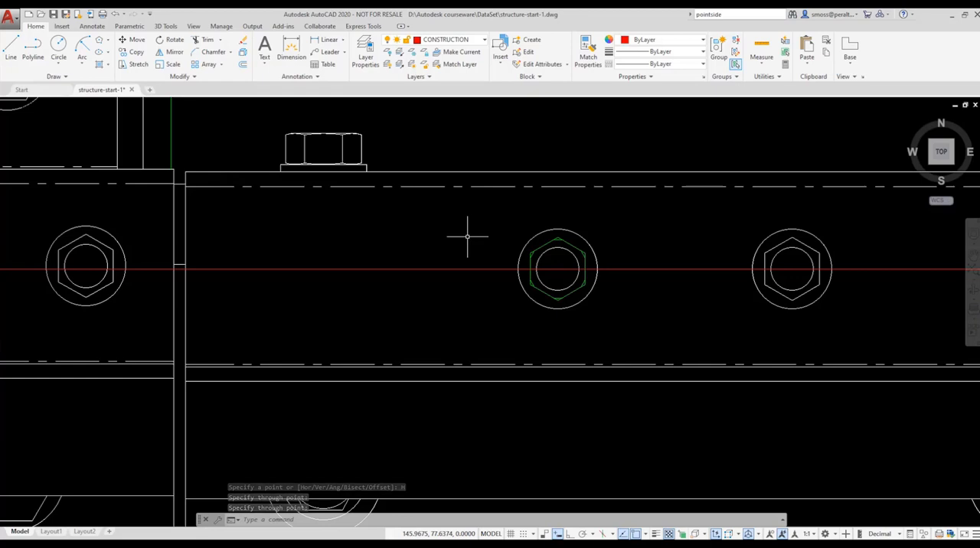
Step: Examine how far the construction line extends across the whole structure, returning to the green hex bolt
scroll(467, 237, "down", 3)
scroll(467, 236, "down", 8)
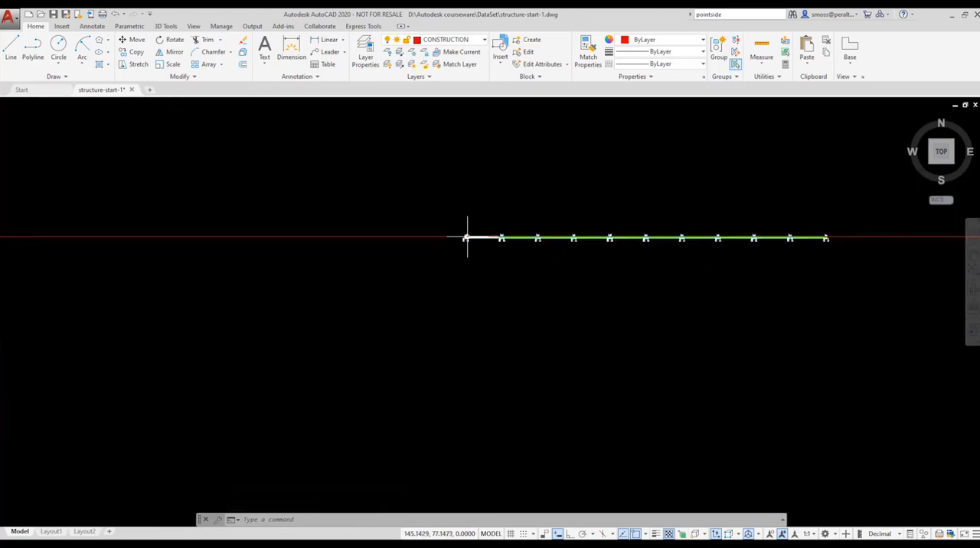
scroll(466, 234, "down", 3)
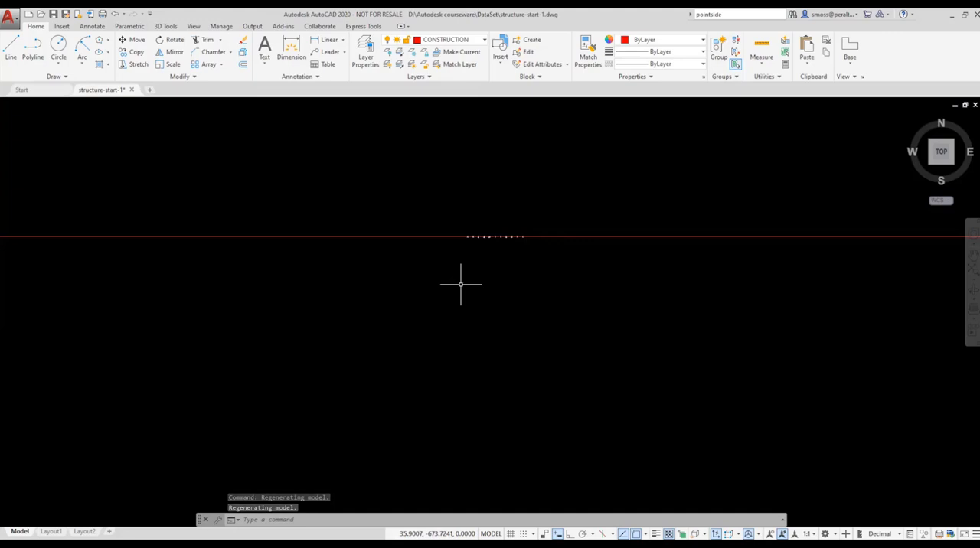
scroll(458, 257, "up", 8)
scroll(457, 257, "up", 2)
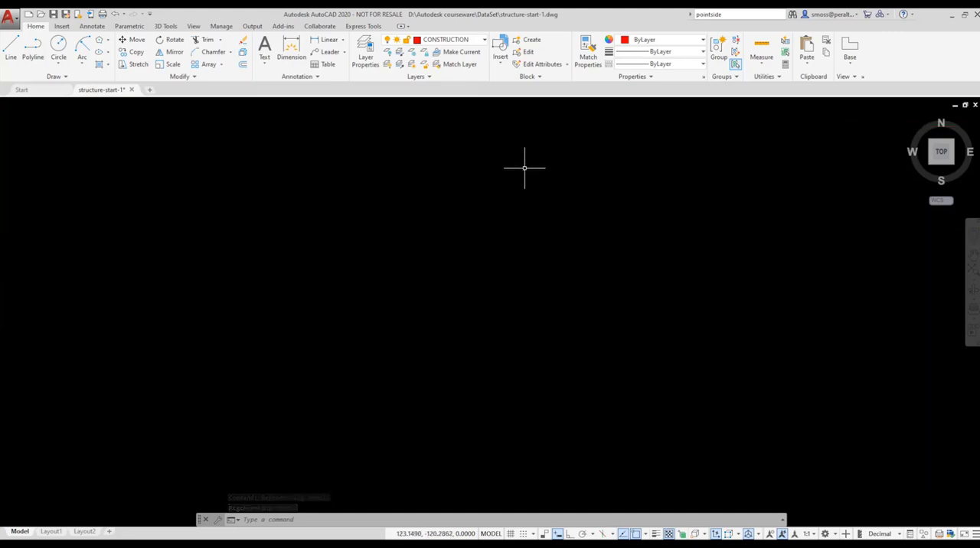
middle_click_drag(536, 134, 497, 297)
scroll(502, 210, "up", 2)
scroll(502, 210, "up", 8)
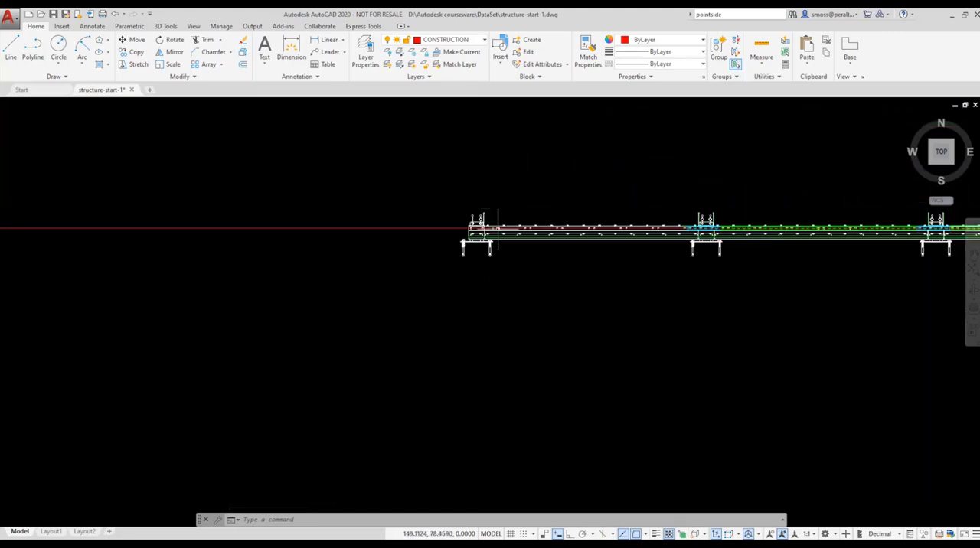
middle_click_drag(462, 219, 461, 293)
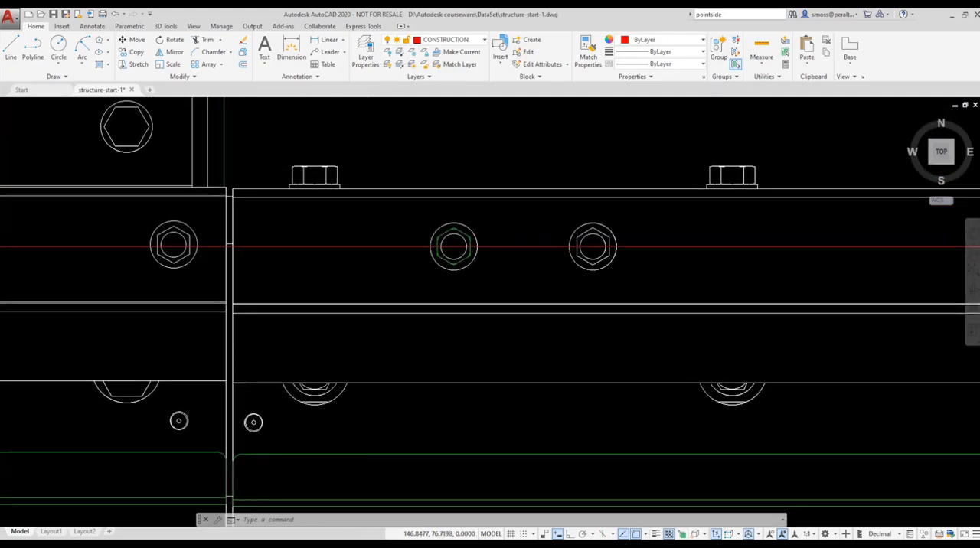
scroll(469, 265, "up", 2)
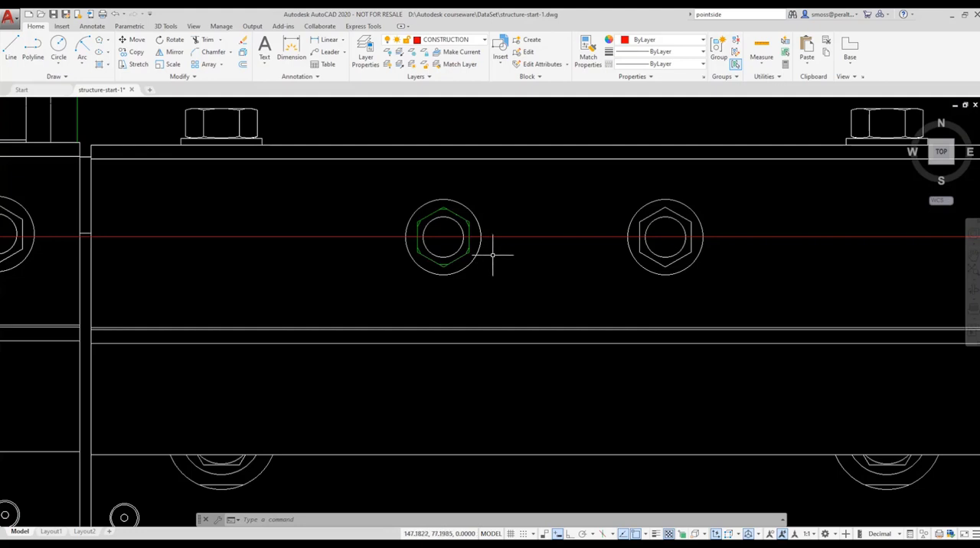
Step: Make the hexhead layer current and copy the bolt block by its center grip onto the center of the neighboring bolt to its right
left_click(429, 42)
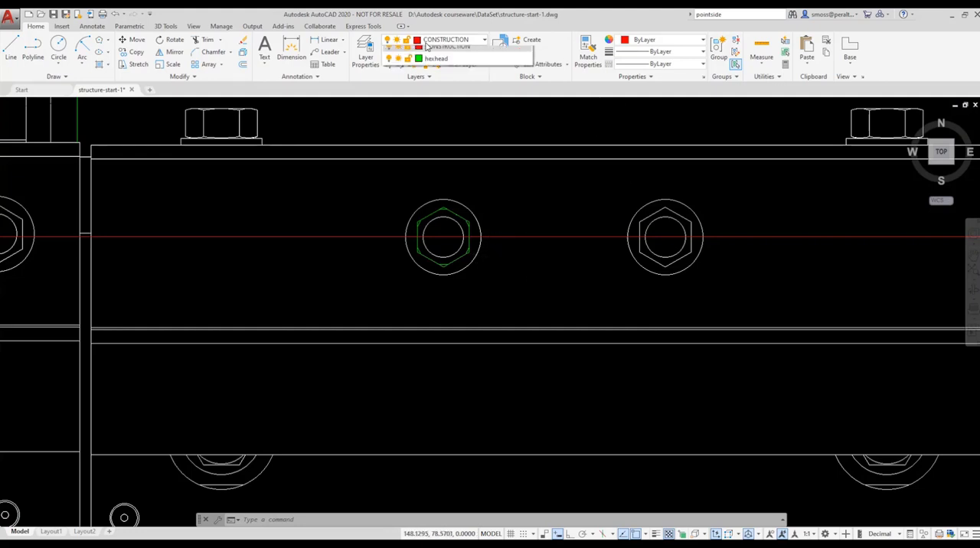
left_click(436, 78)
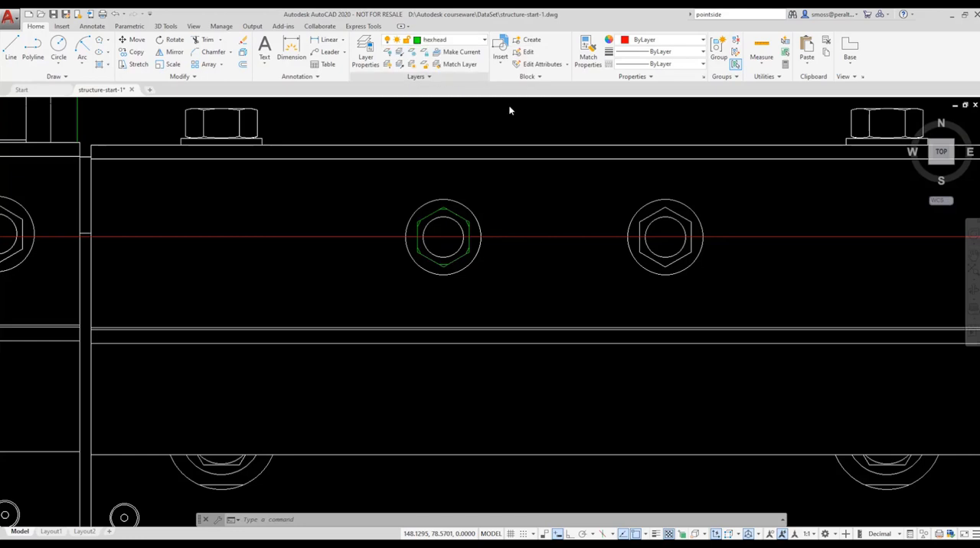
left_click(454, 219)
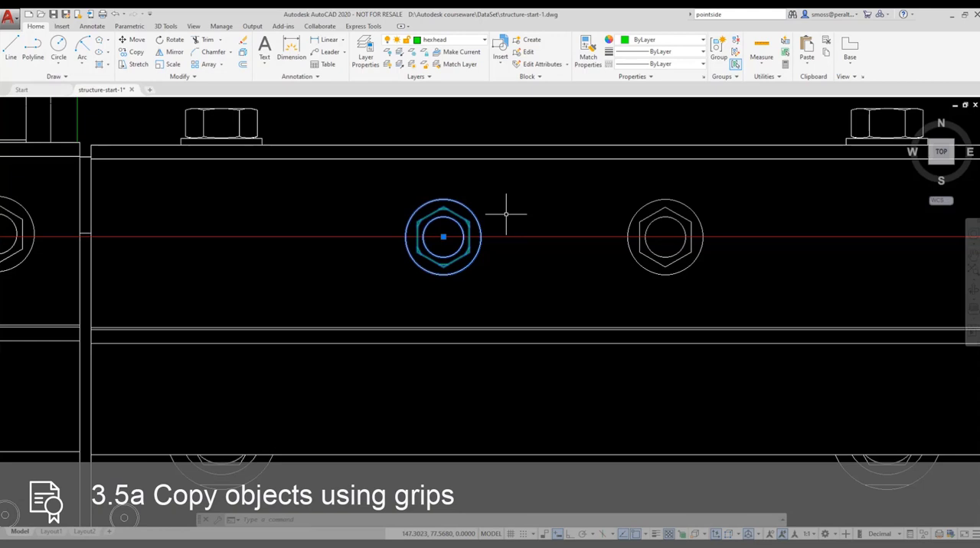
left_click(443, 237)
right_click(444, 237)
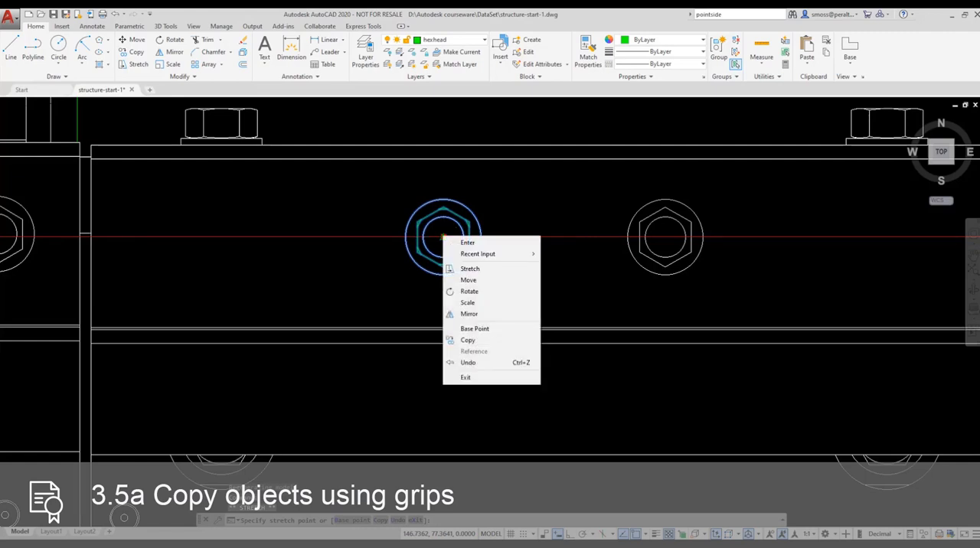
left_click(468, 340)
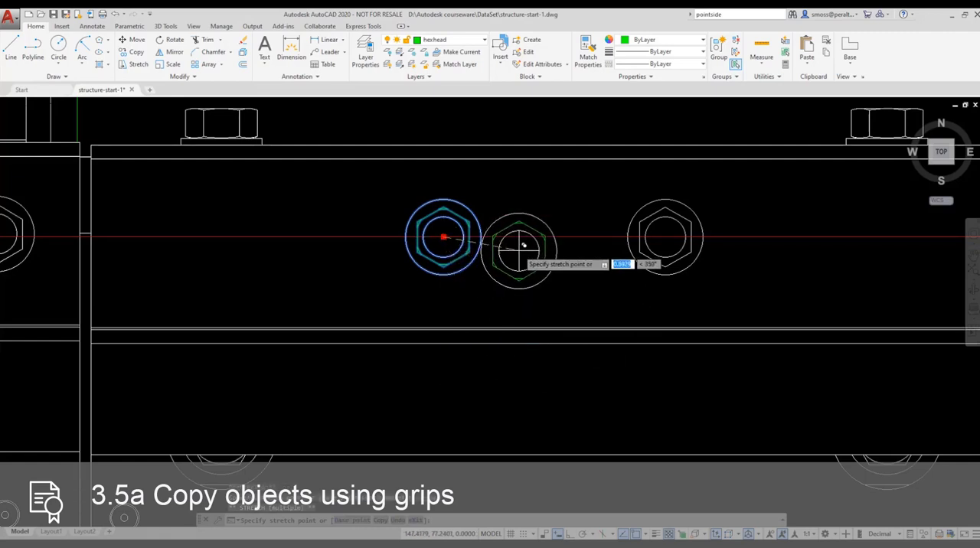
scroll(516, 256, "down", 2)
scroll(636, 234, "up", 3)
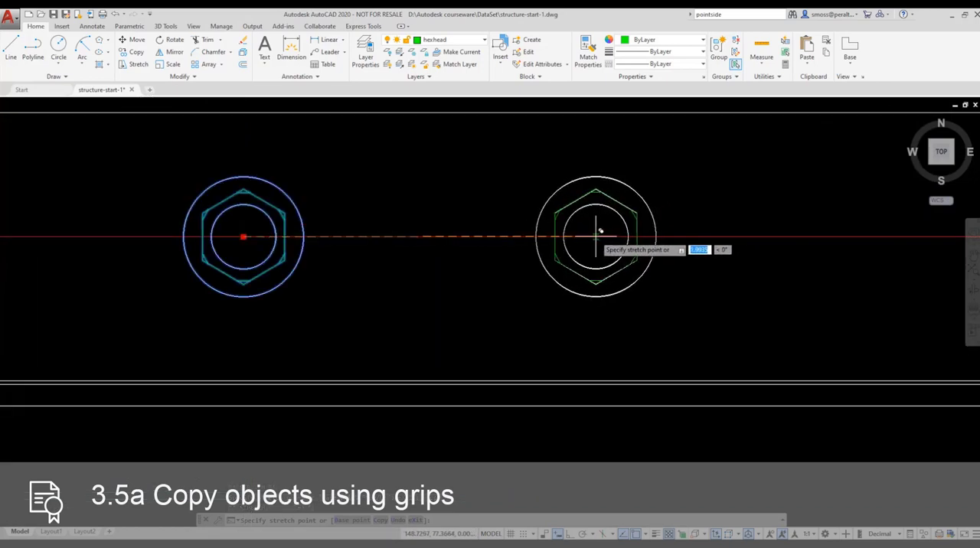
right_click(595, 234, "shift")
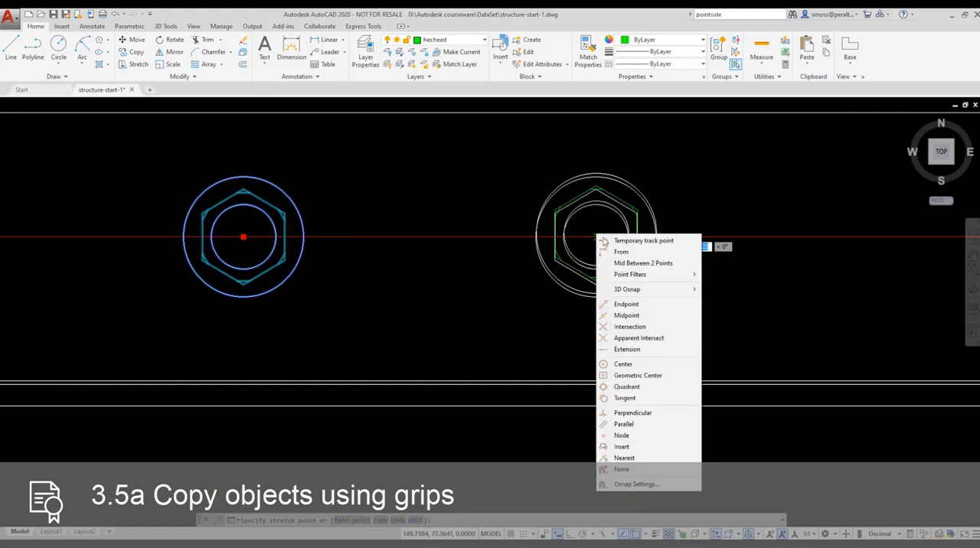
left_click(629, 365)
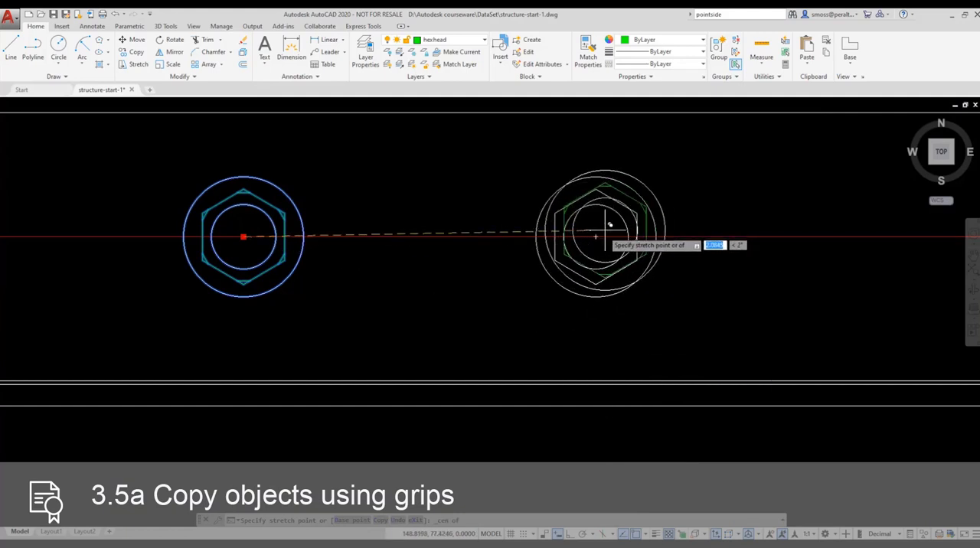
left_click(596, 237)
Step: Place another copy of the block on the construction line, over the existing bolt just left of the vertical joint between the beams
scroll(671, 243, "down", 2)
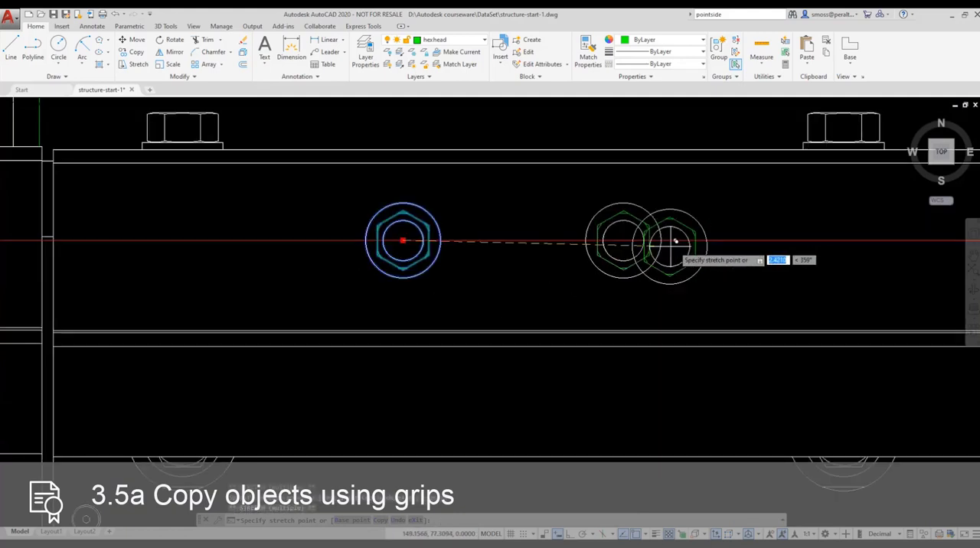
middle_click_drag(681, 247, 92, 252)
scroll(499, 252, "down", 2)
middle_click_drag(626, 249, 392, 273)
scroll(536, 276, "up", 3)
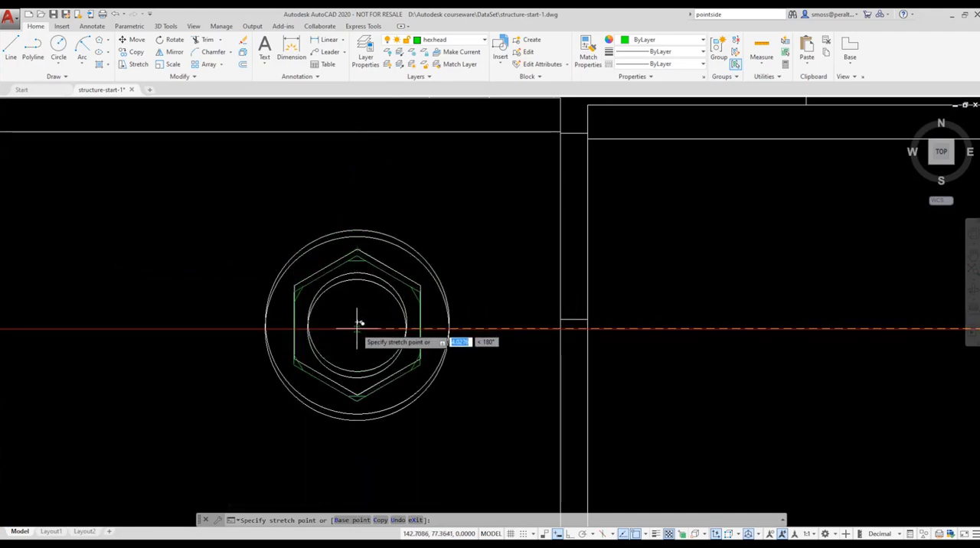
left_click(356, 327)
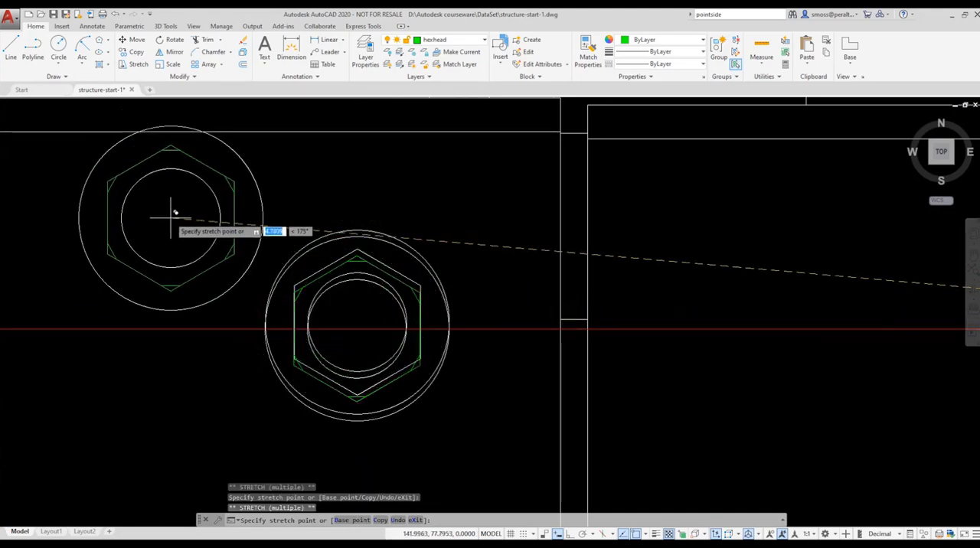